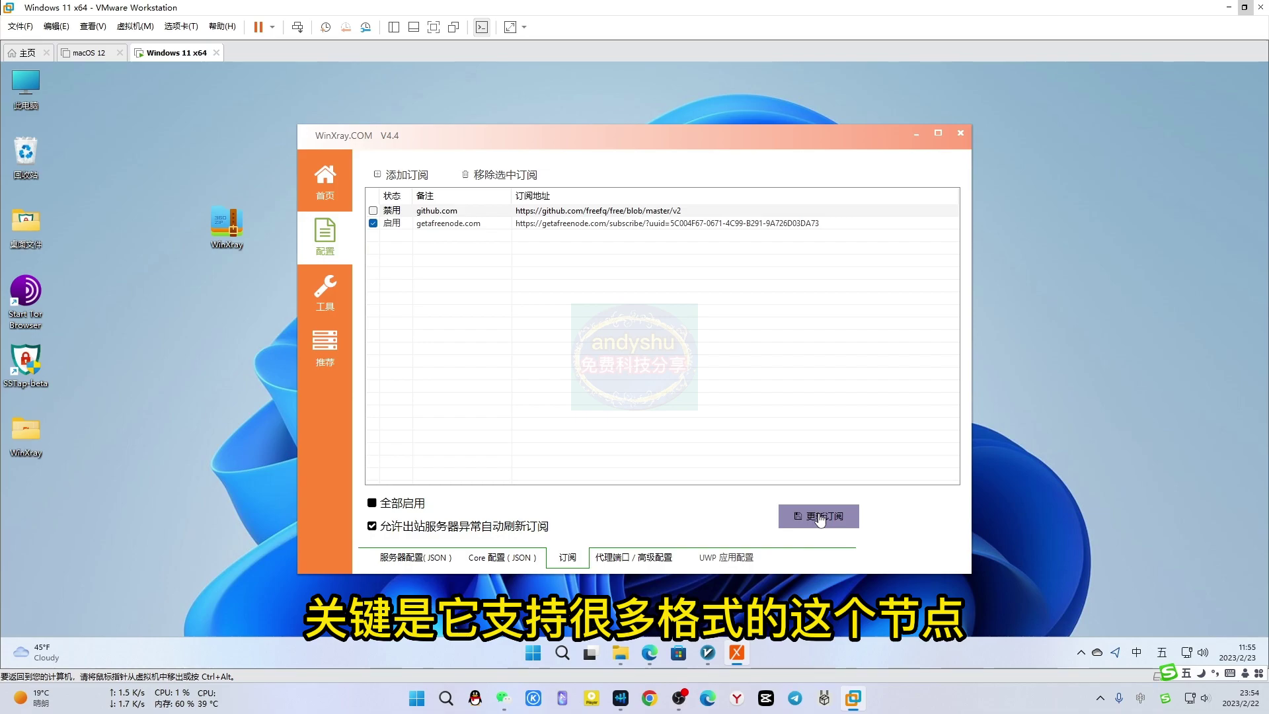
# Update the enabled getafreenode.com subscription in WinXray and return to the home page (首页).
pyautogui.click(820, 518)
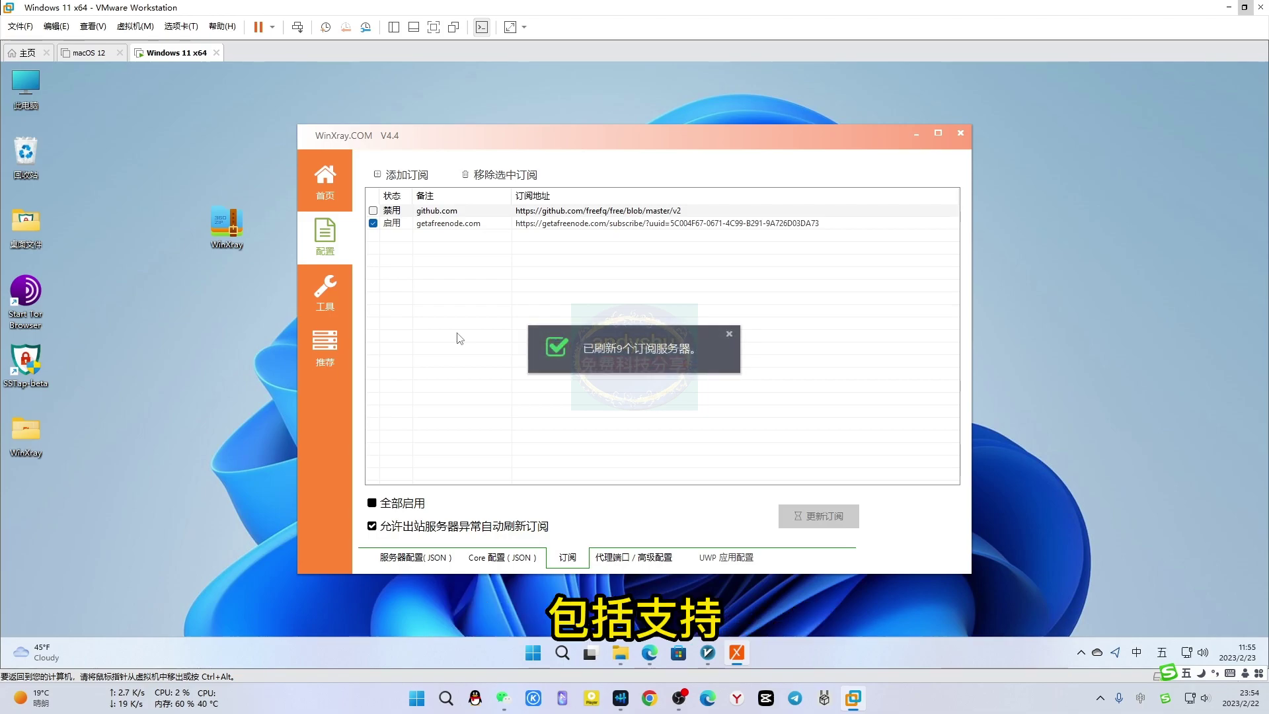
pyautogui.click(327, 187)
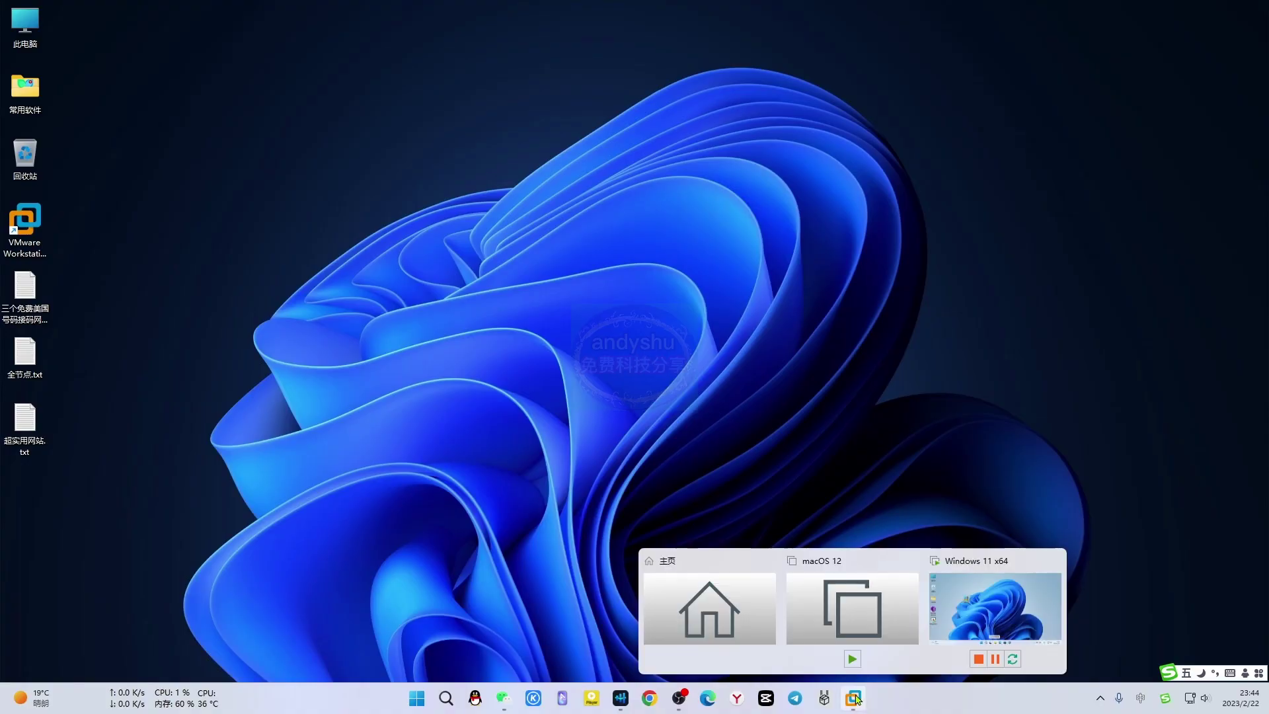
# Bring up the Windows 11 x64 virtual machine in VMware Workstation and maximize its window.
pyautogui.click(962, 614)
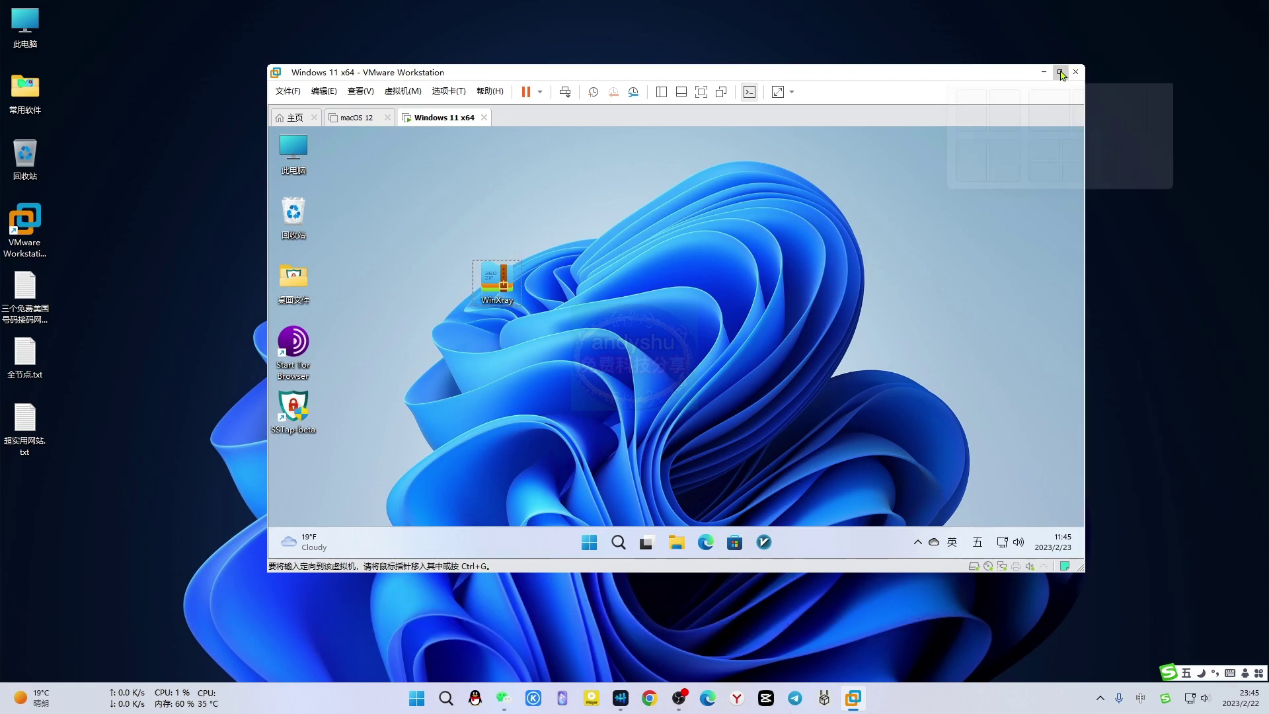
pyautogui.press('super+Up')
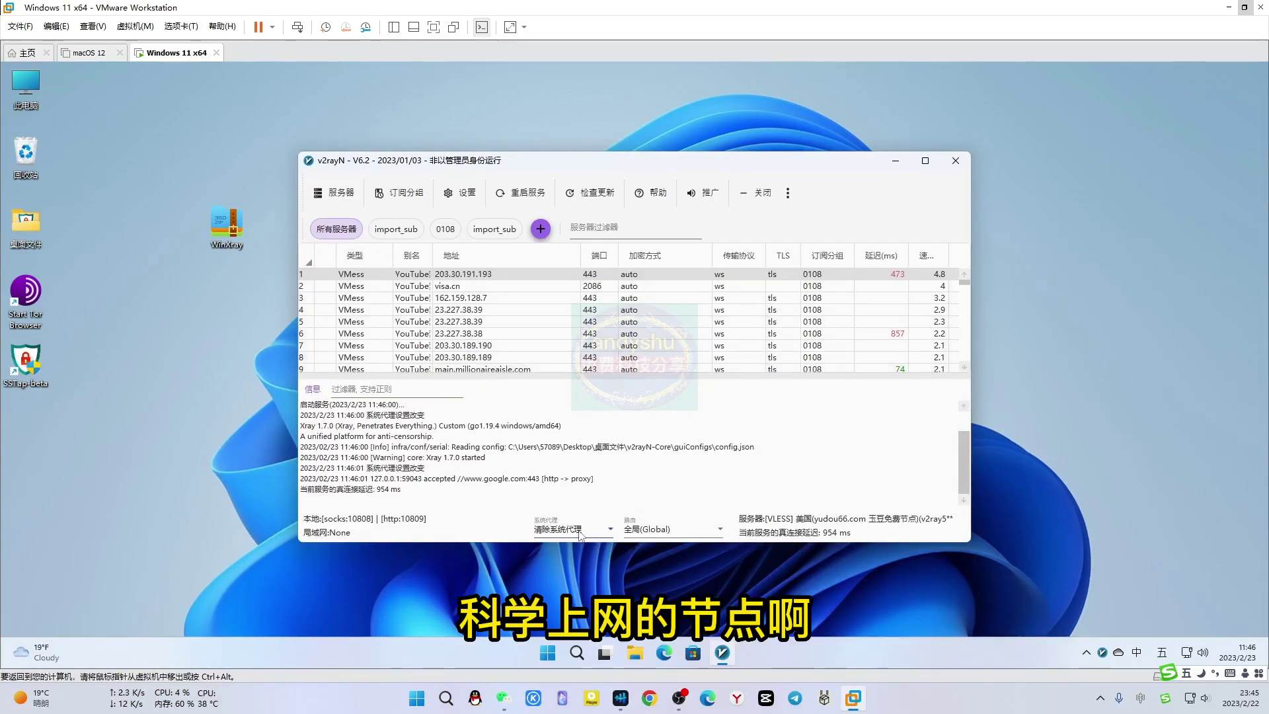
# Set the v2rayN system proxy mode to automatic configuration (自动配置系统代理) and minimize its window.
pyautogui.click(601, 537)
pyautogui.click(575, 576)
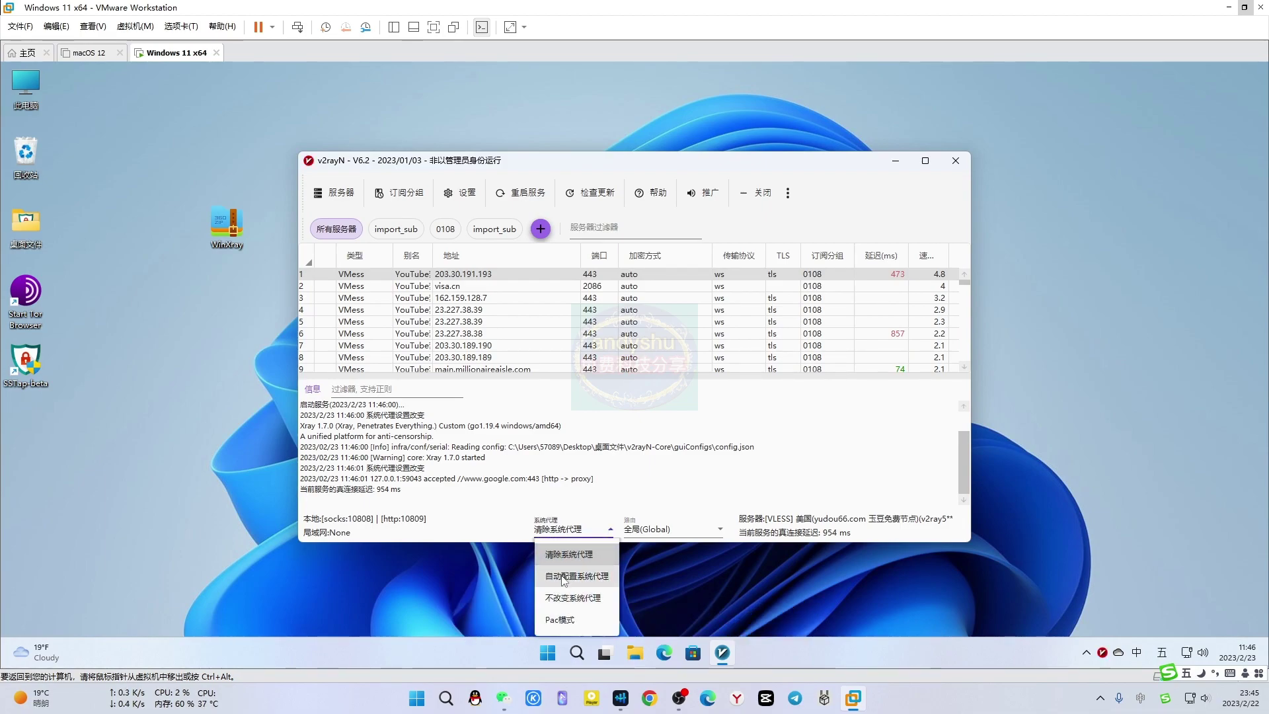
pyautogui.click(894, 162)
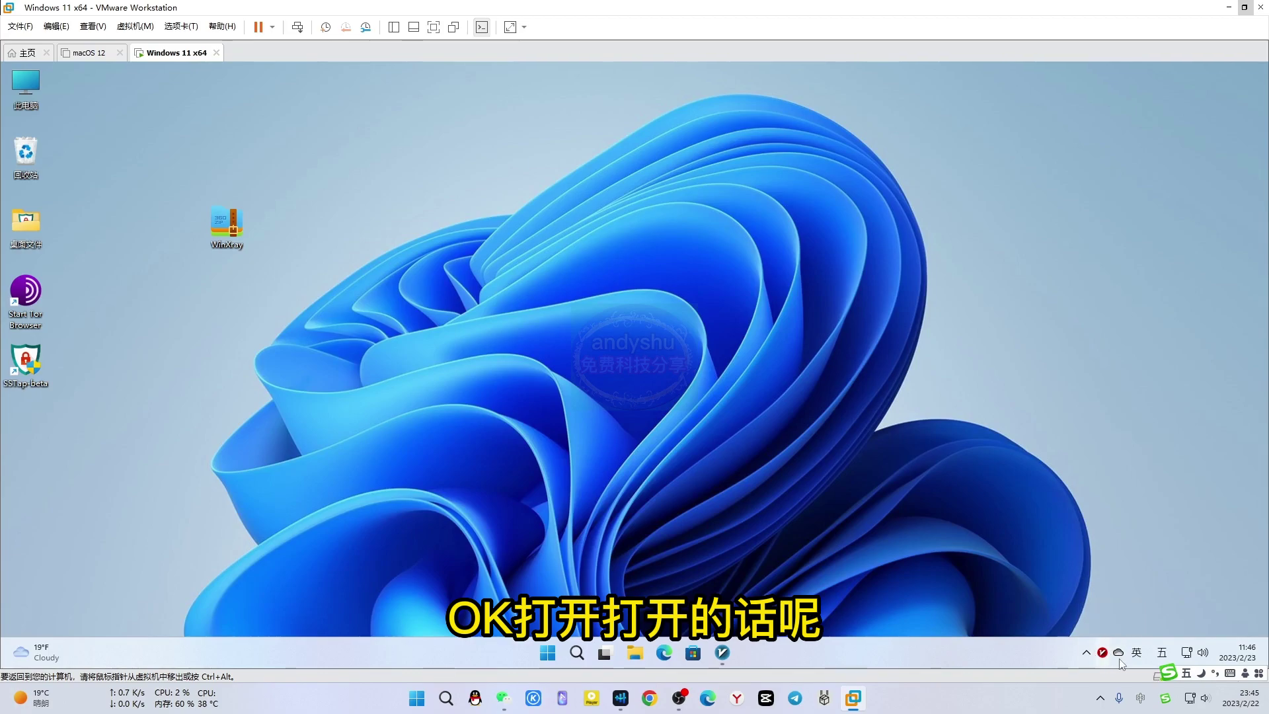
pyautogui.click(665, 655)
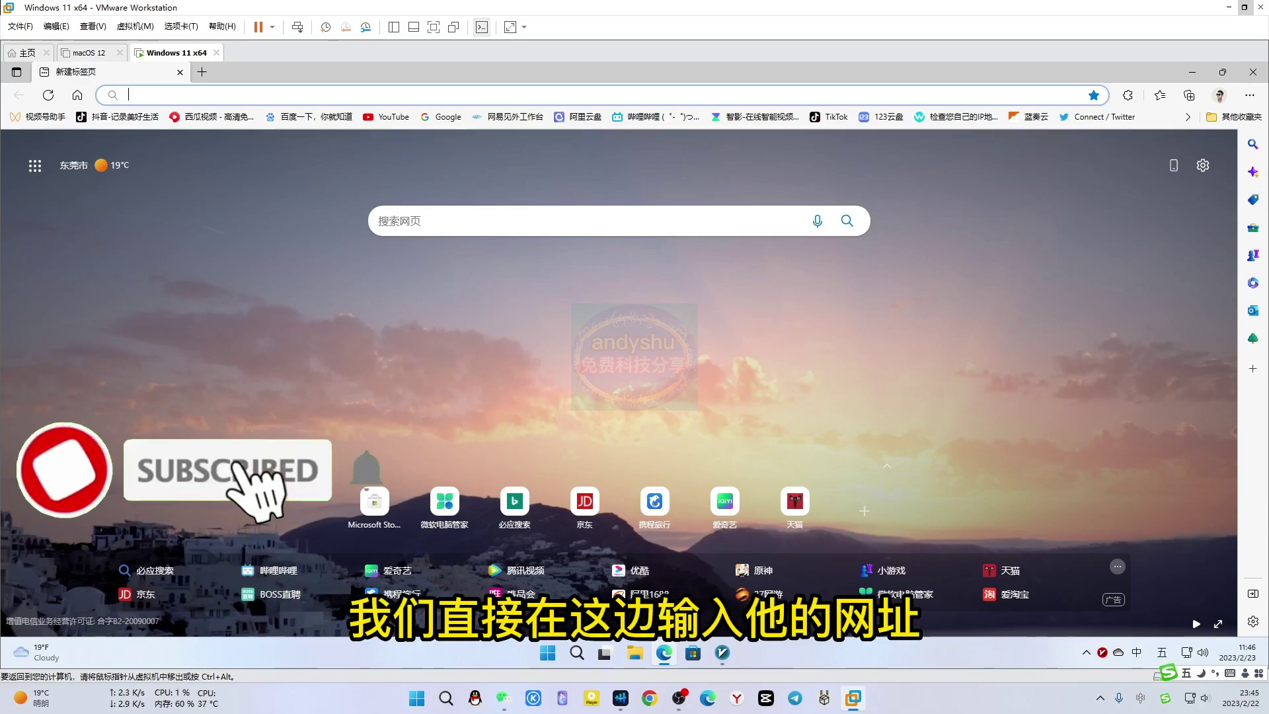
pyautogui.write('www.qv2ray.com')
pyautogui.press('Return')
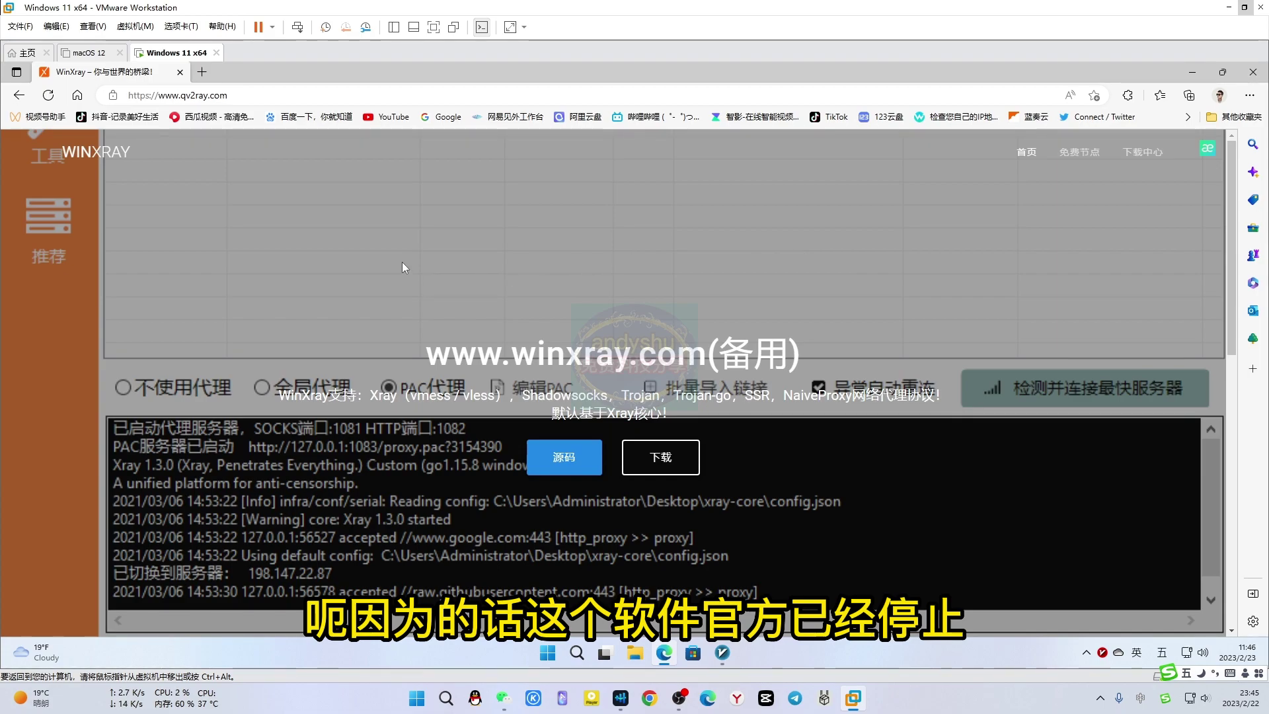
pyautogui.scroll(-3, 402, 262)
pyautogui.scroll(1, 402, 262)
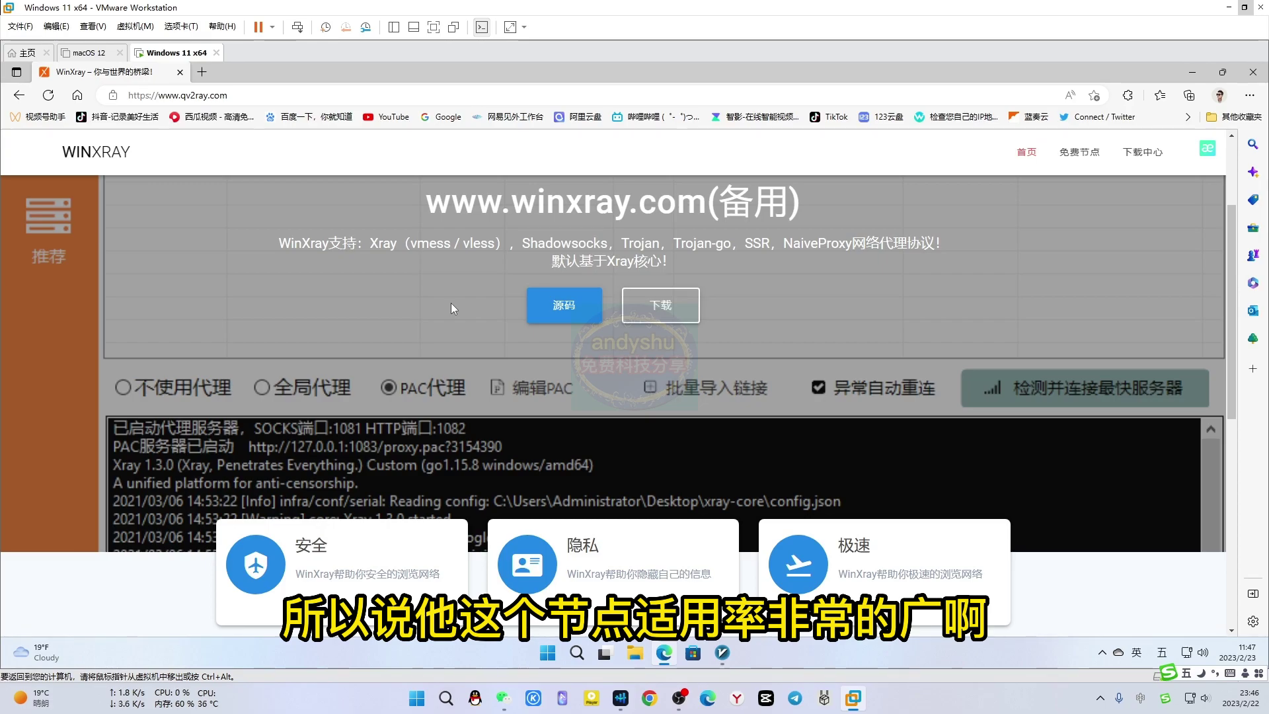
pyautogui.scroll(-5, 451, 304)
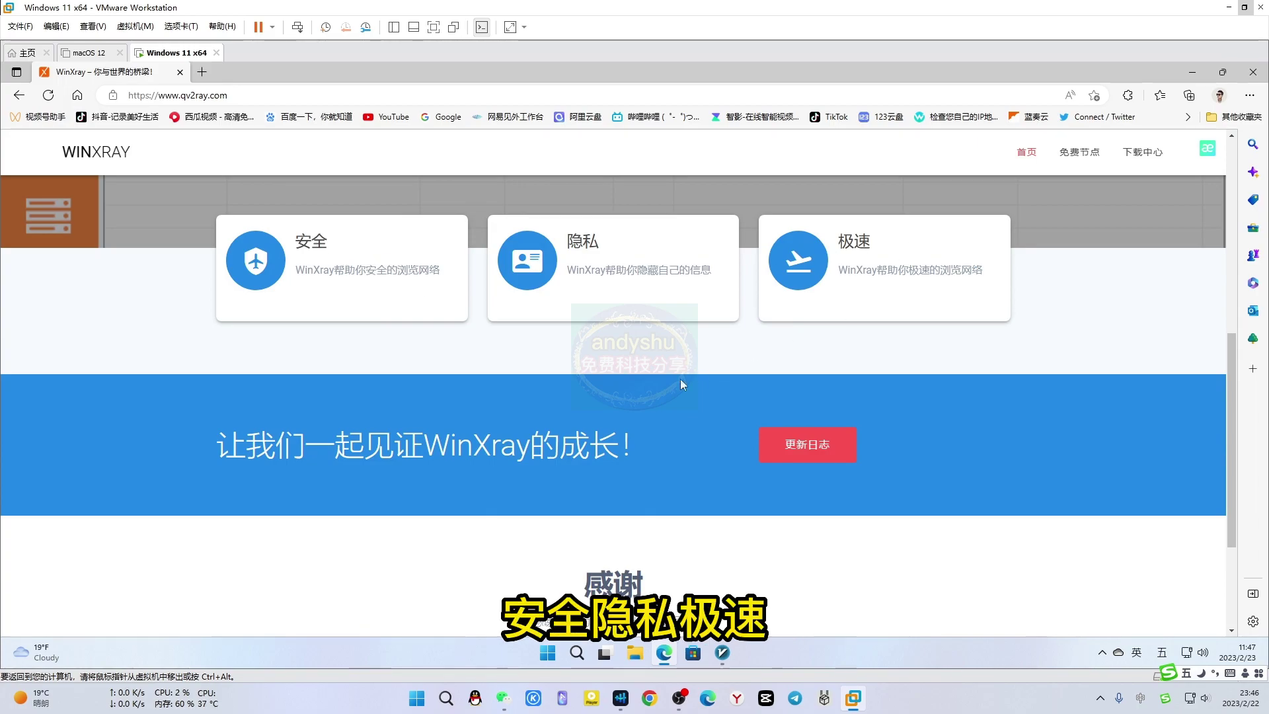
pyautogui.scroll(5, 680, 378)
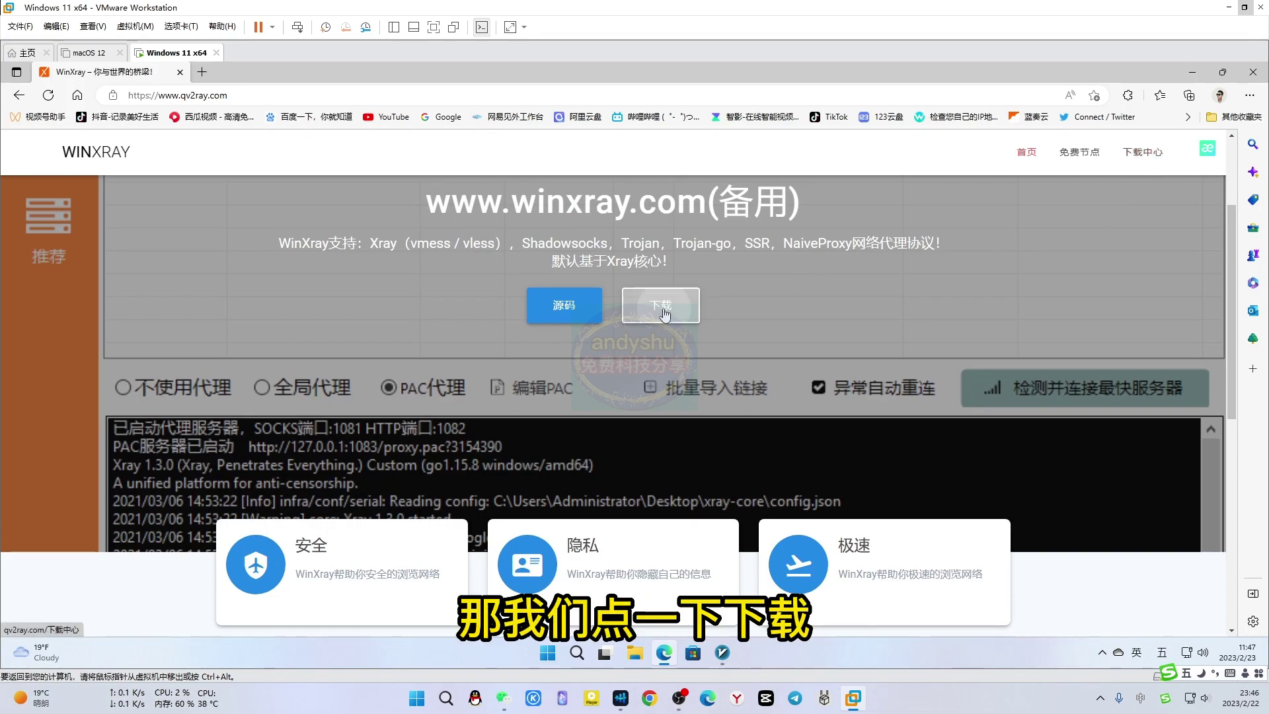
# Open the WinXray download center and examine the official and GitHub backup download options.
pyautogui.click(665, 314)
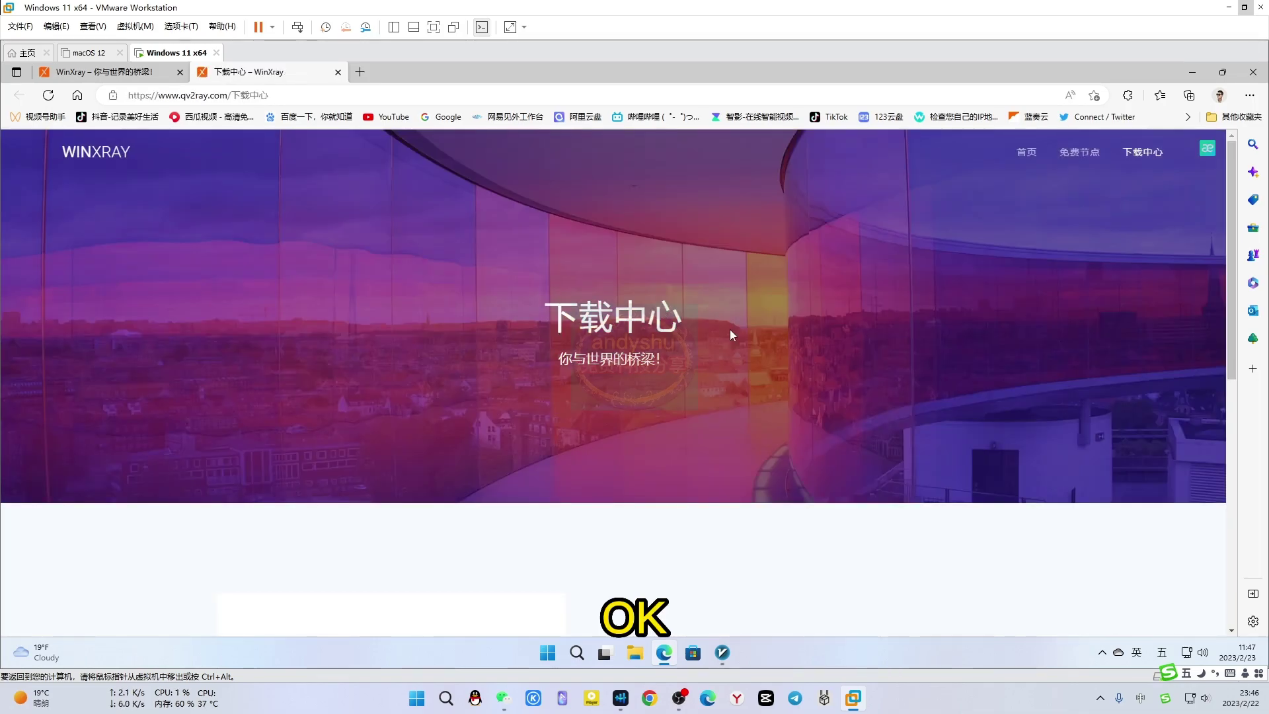
pyautogui.scroll(-5, 730, 330)
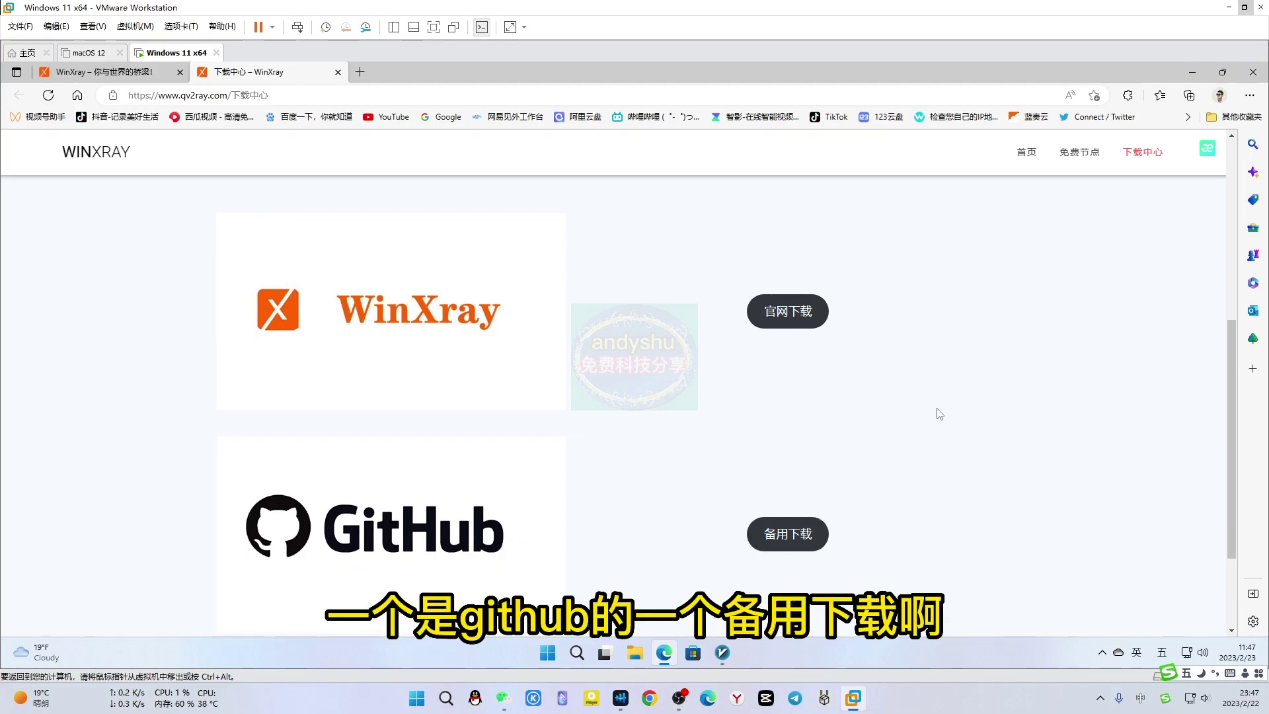
pyautogui.scroll(-2, 940, 413)
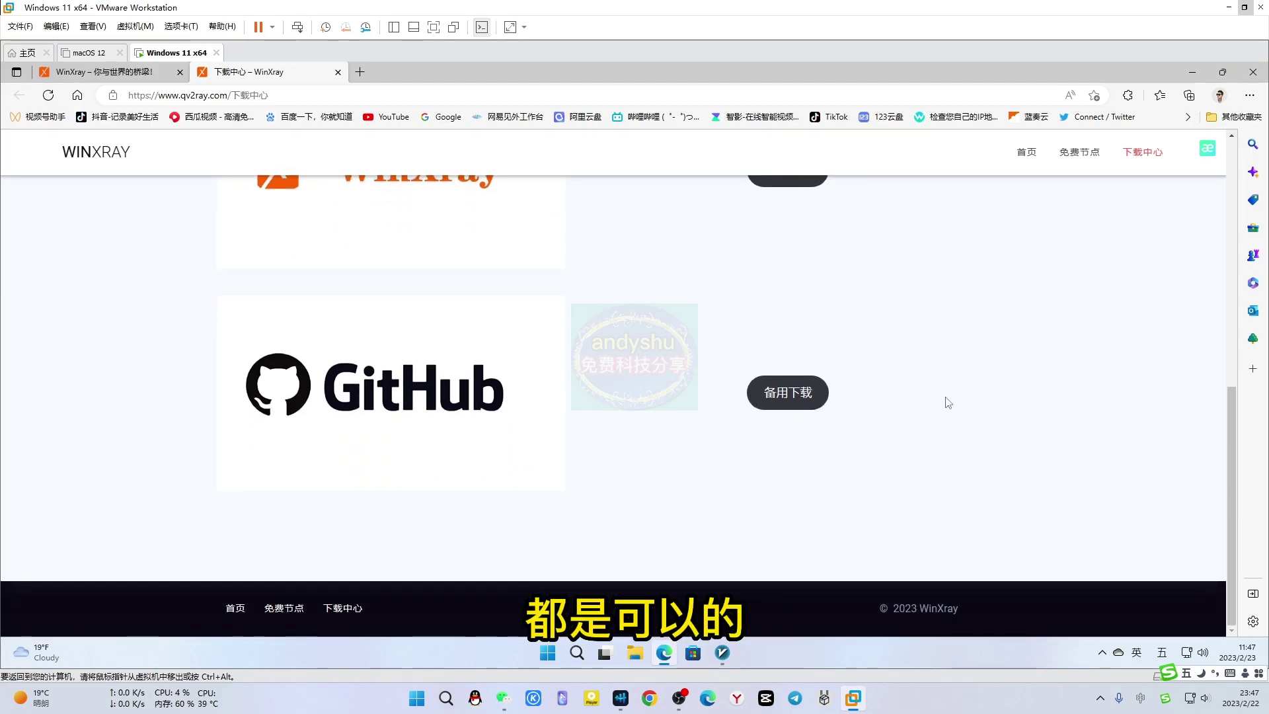
pyautogui.scroll(2, 948, 402)
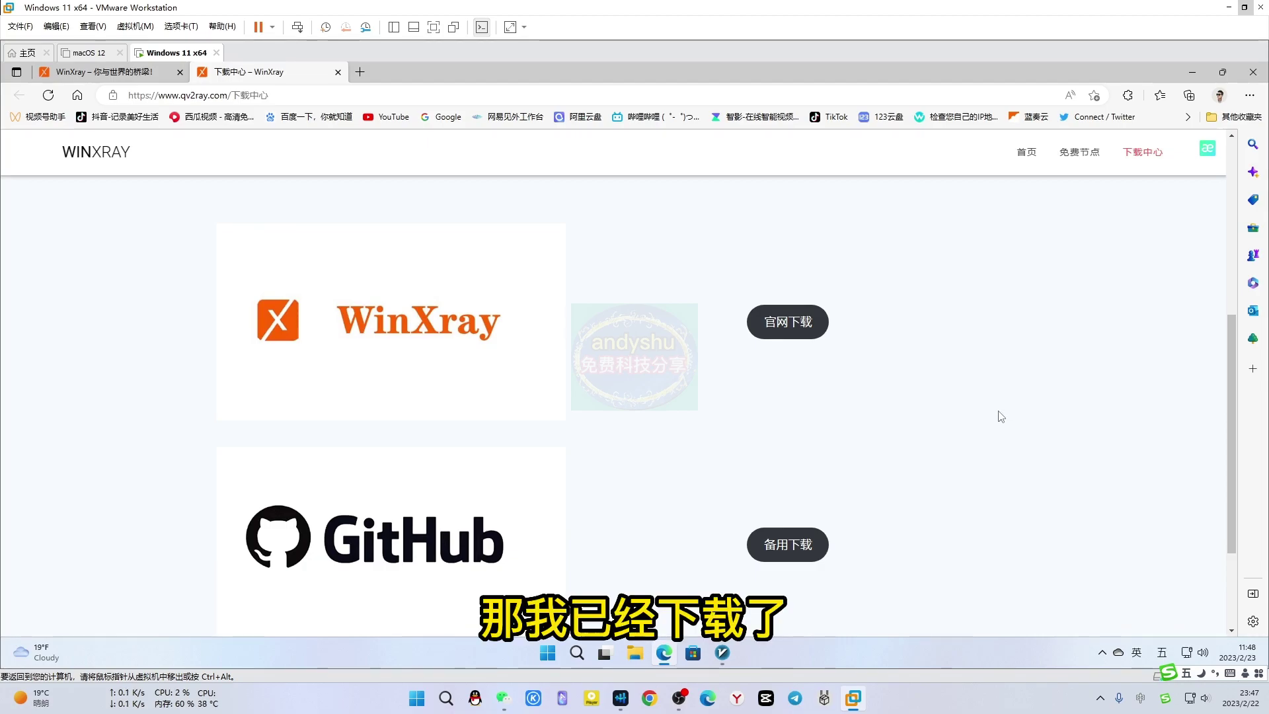
pyautogui.scroll(5, 997, 416)
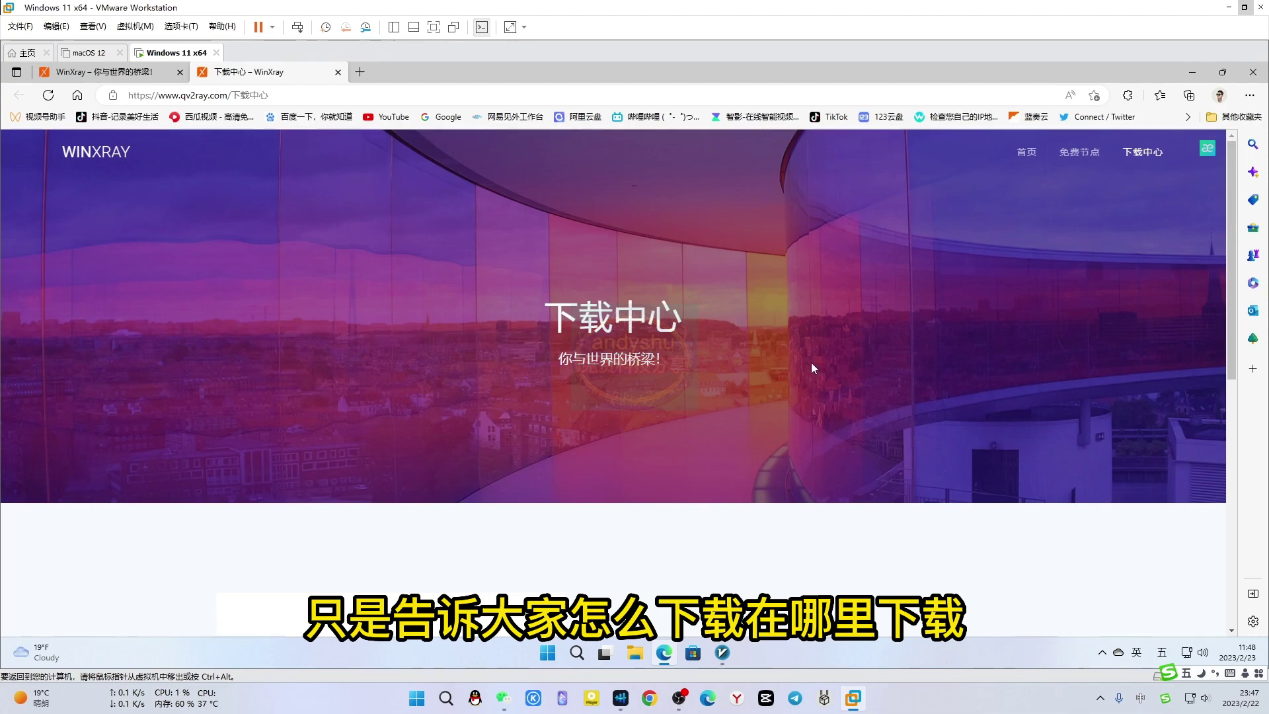
# Open the site's free nodes page (免费节点), expand the node address section and minimize the browser.
pyautogui.click(1082, 153)
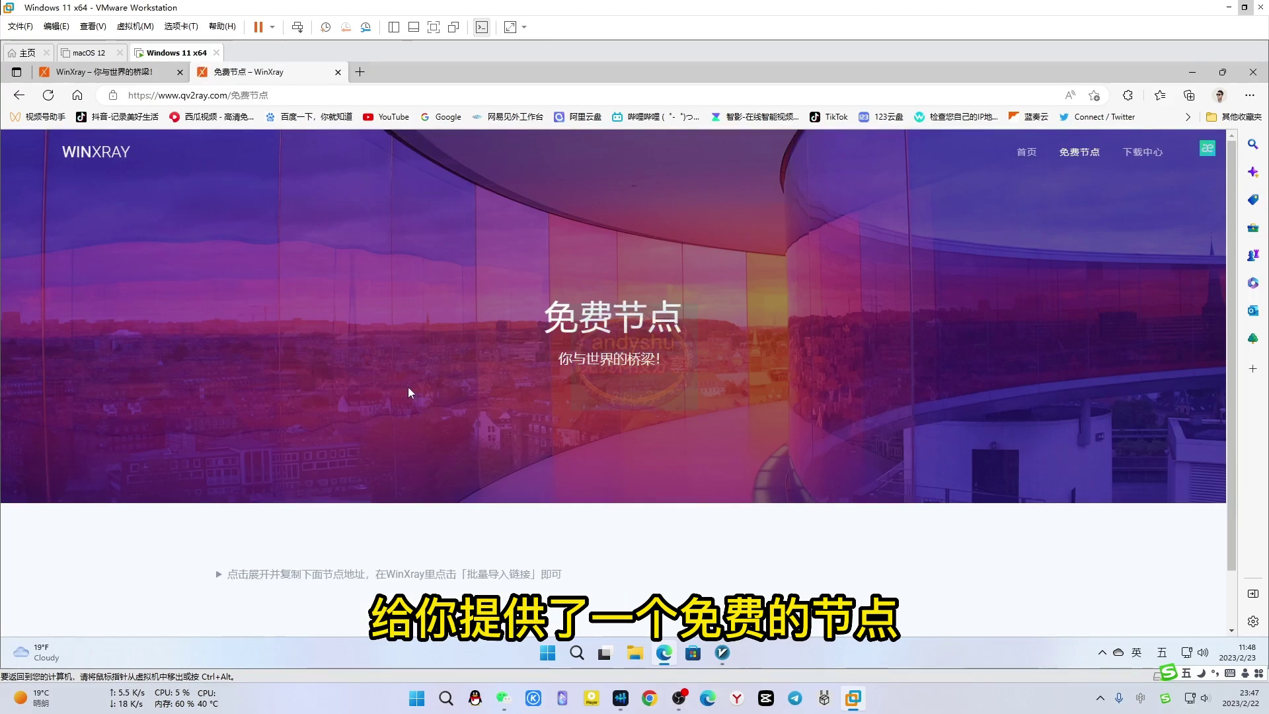
pyautogui.scroll(-1, 481, 546)
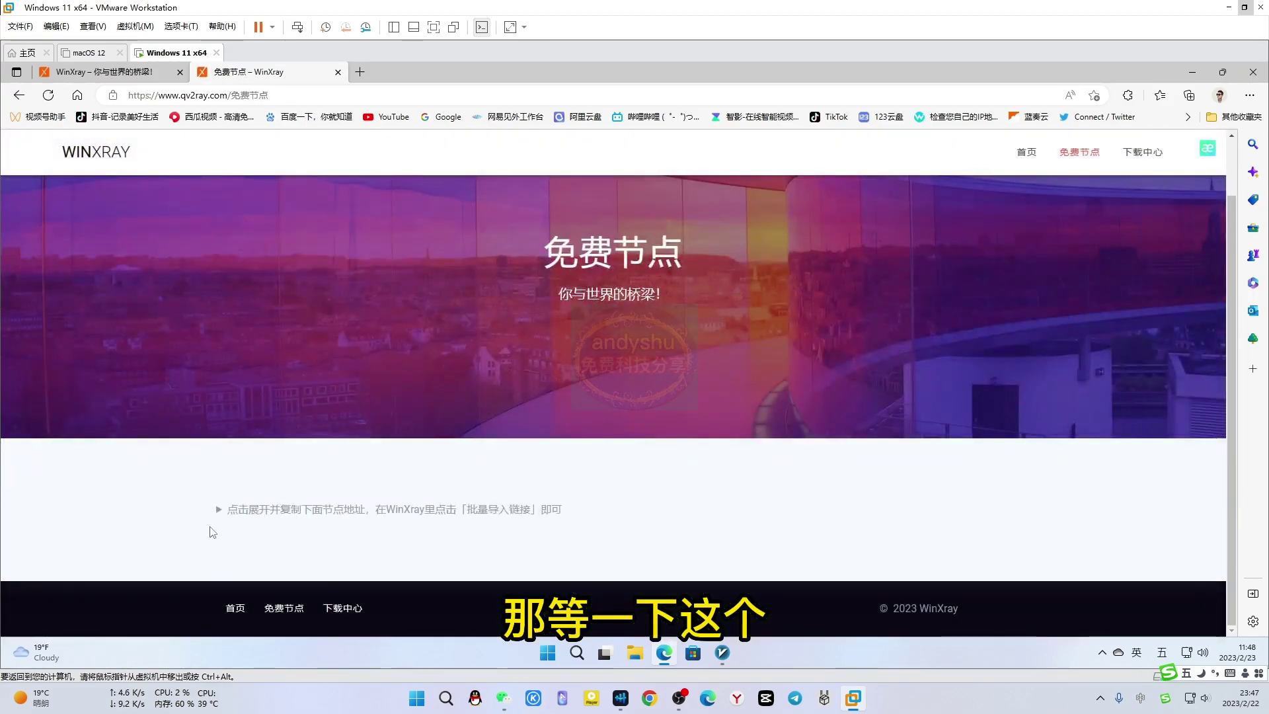
pyautogui.click(228, 510)
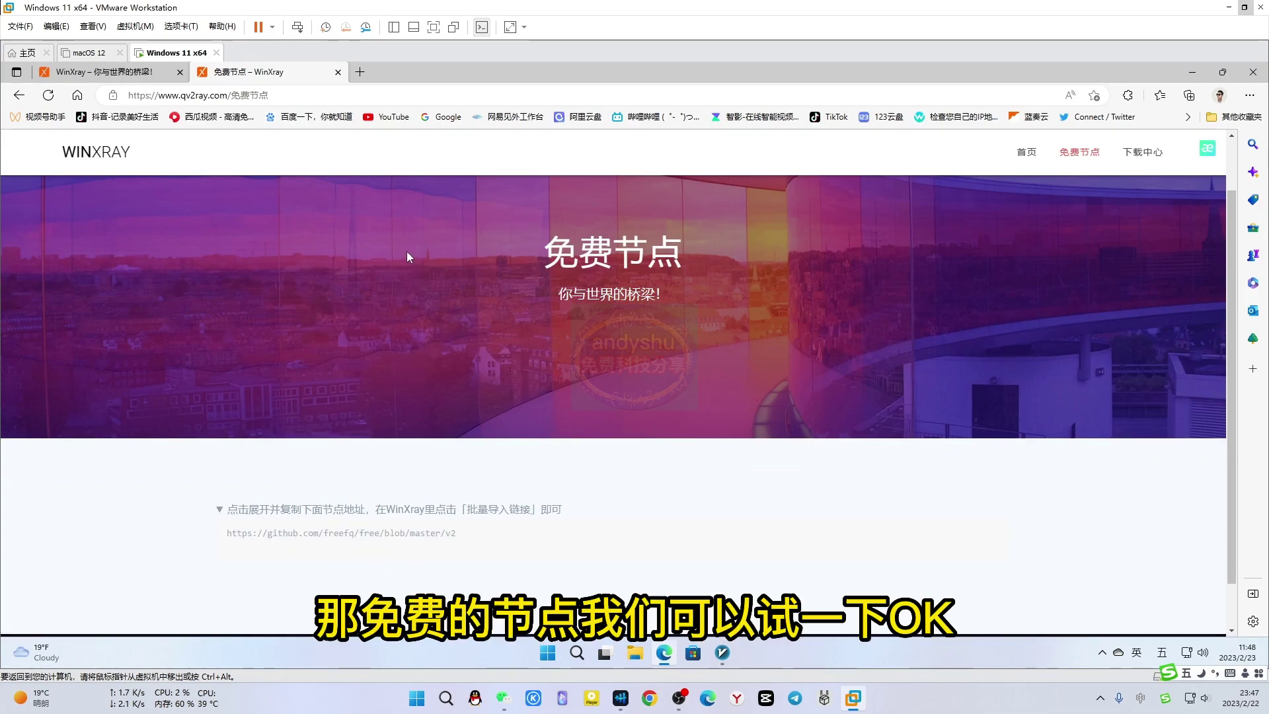
pyautogui.click(1191, 72)
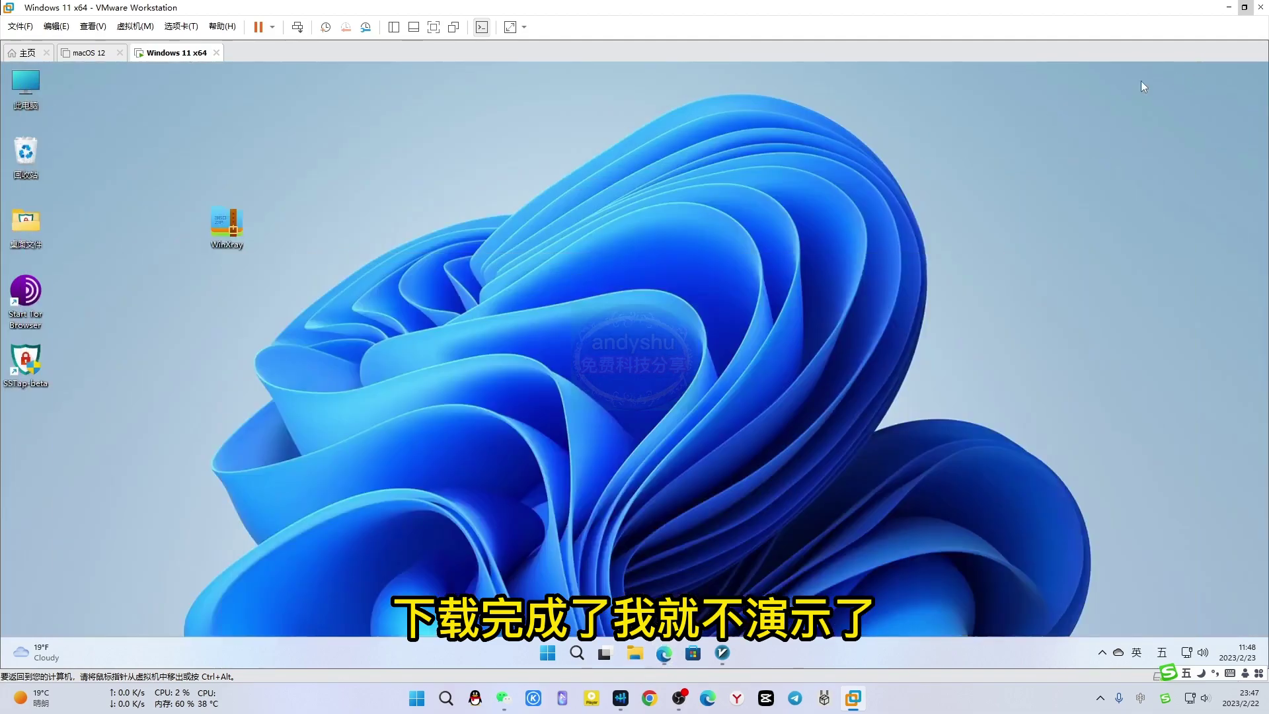
# Extract the WinXray archive to the virtual machine's desktop, dismissing the security warning and cancelling the trojan scan.
pyautogui.doubleClick(224, 218)
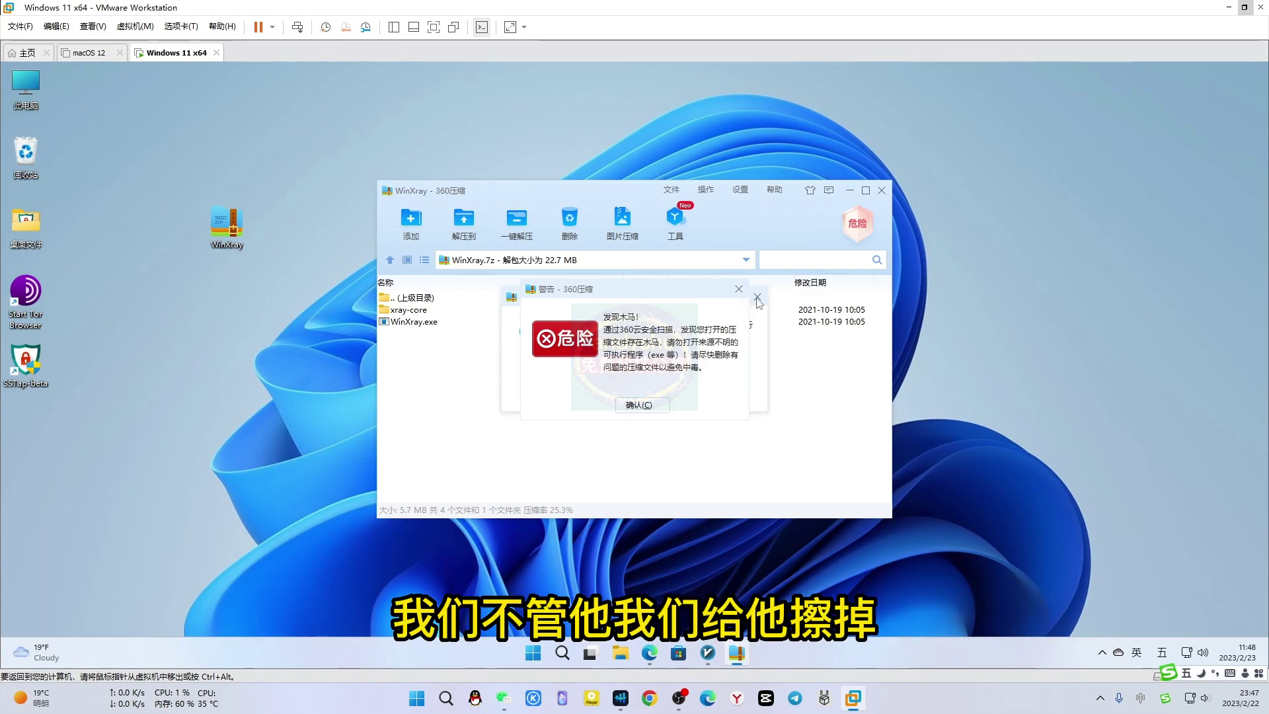
pyautogui.click(738, 288)
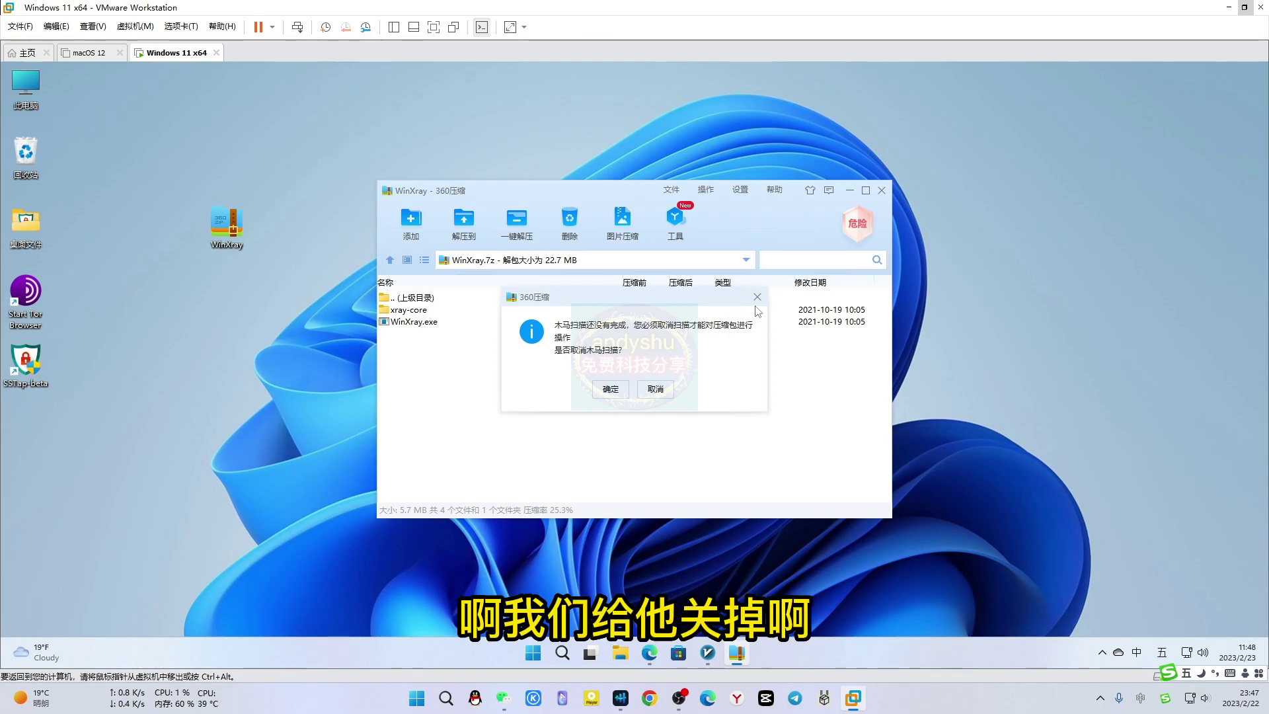
pyautogui.click(610, 389)
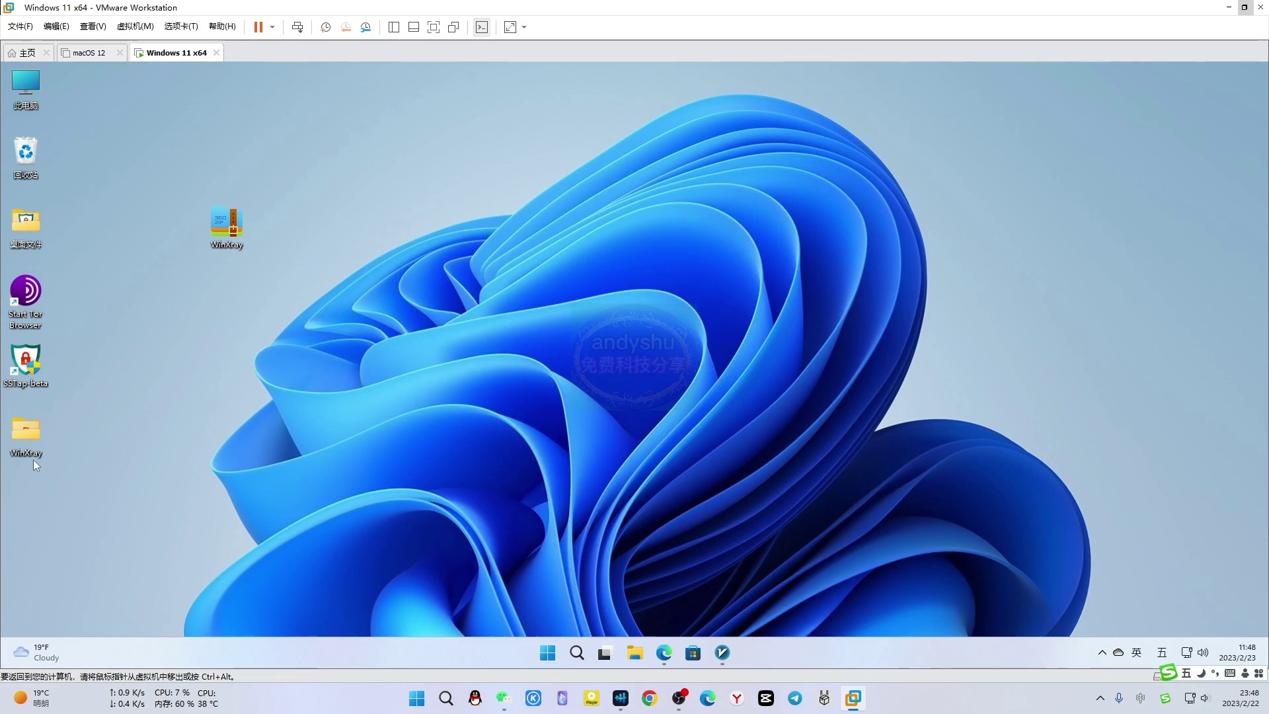
# Launch the WinXray application from the extracted WinXray folder and minimize the folder window.
pyautogui.doubleClick(23, 431)
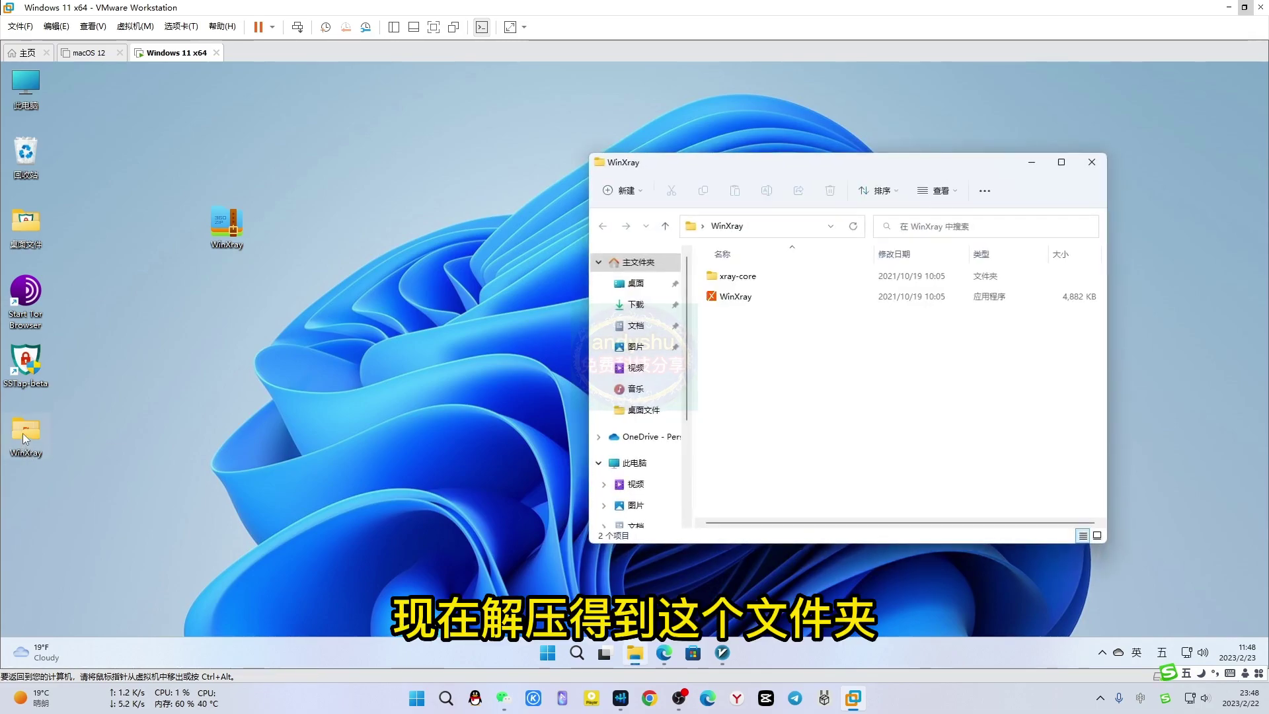
pyautogui.doubleClick(714, 299)
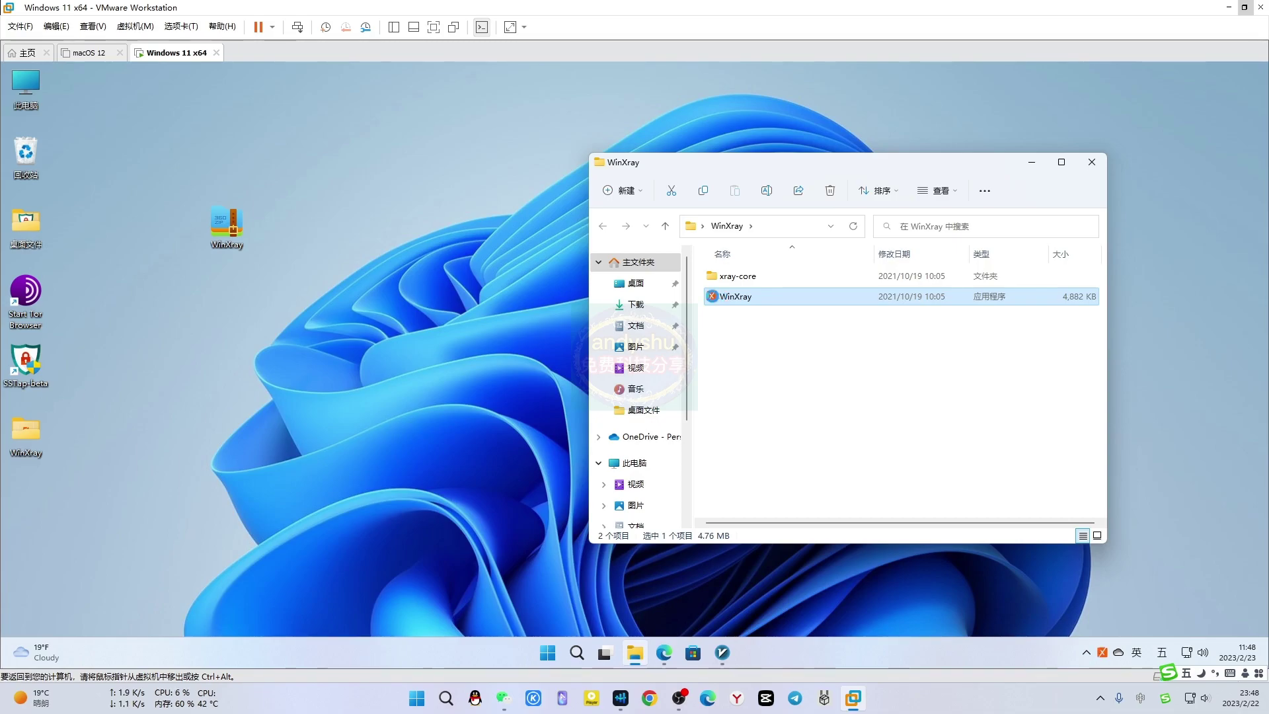
pyautogui.click(1033, 164)
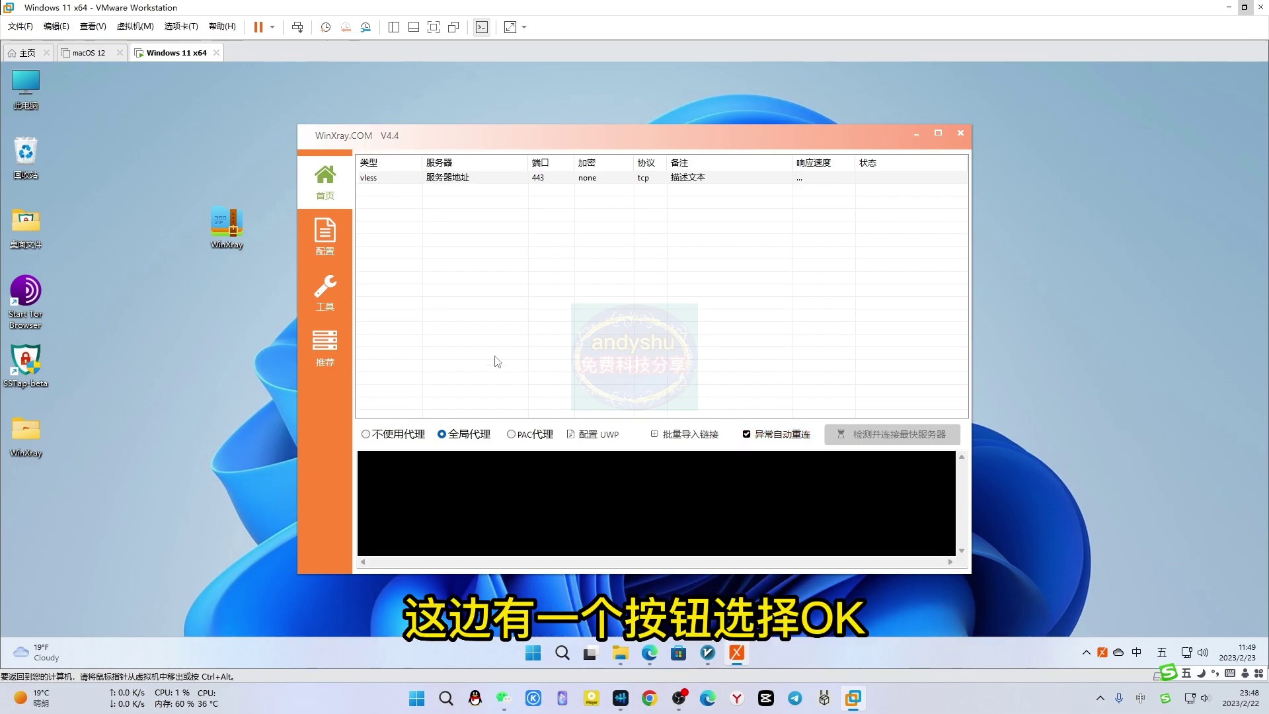
# Examine WinXray's server configuration and tools pages, and return to the home page (首页).
pyautogui.click(330, 248)
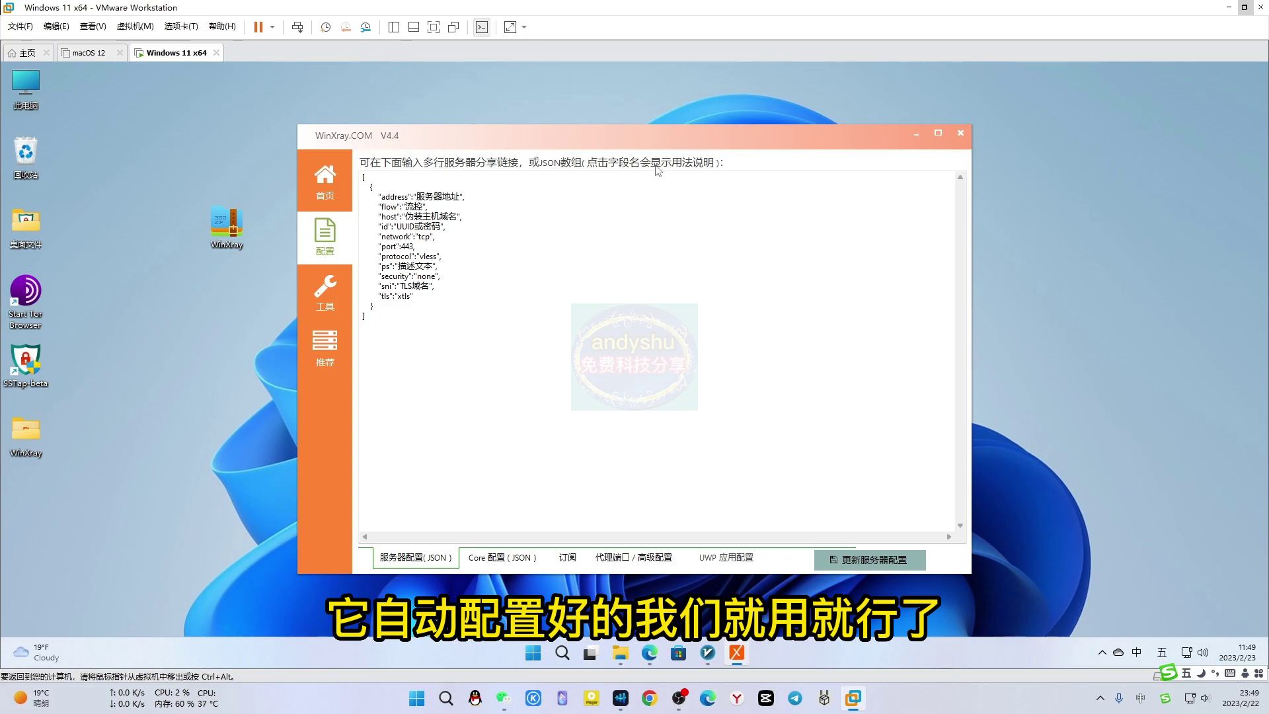
pyautogui.click(328, 294)
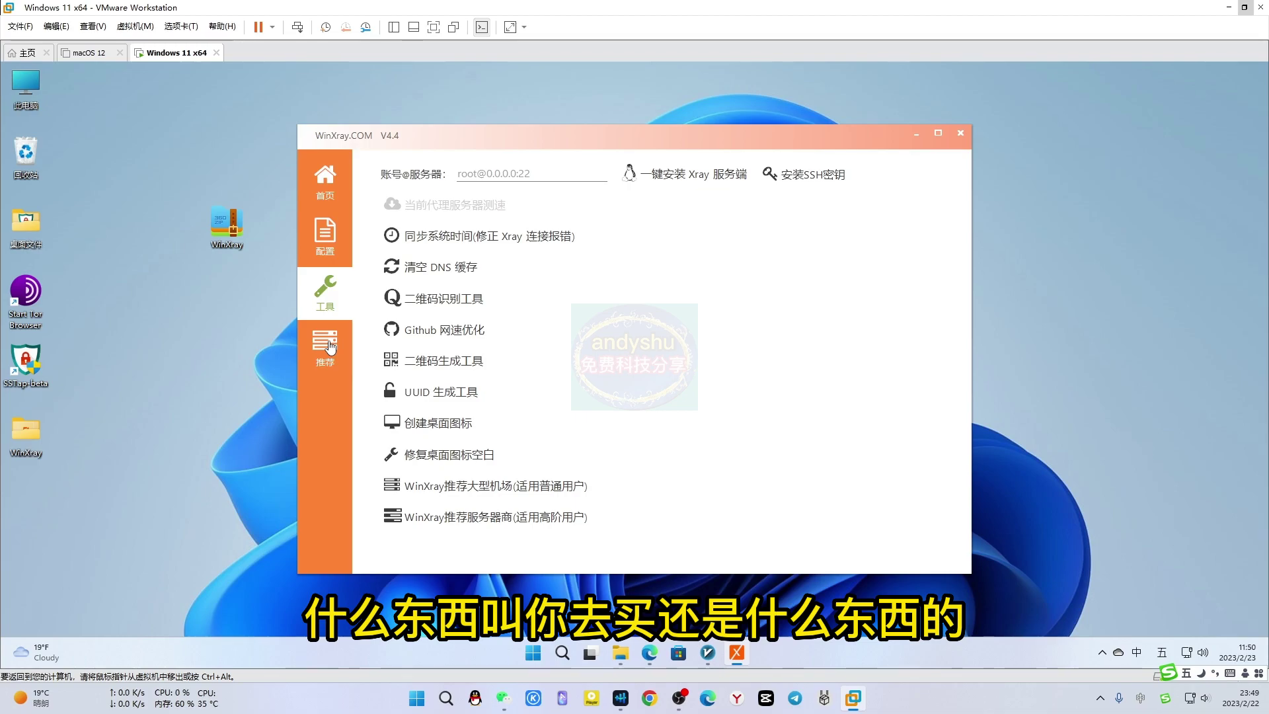
pyautogui.click(327, 185)
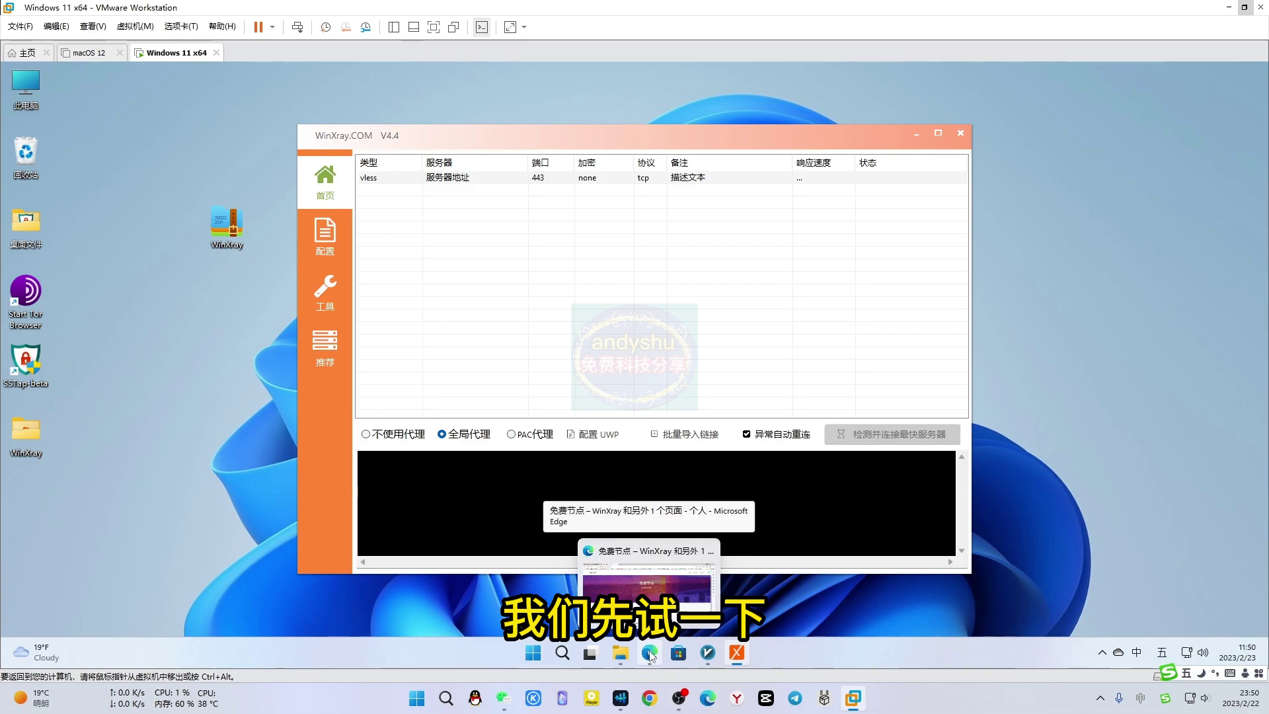
pyautogui.click(651, 654)
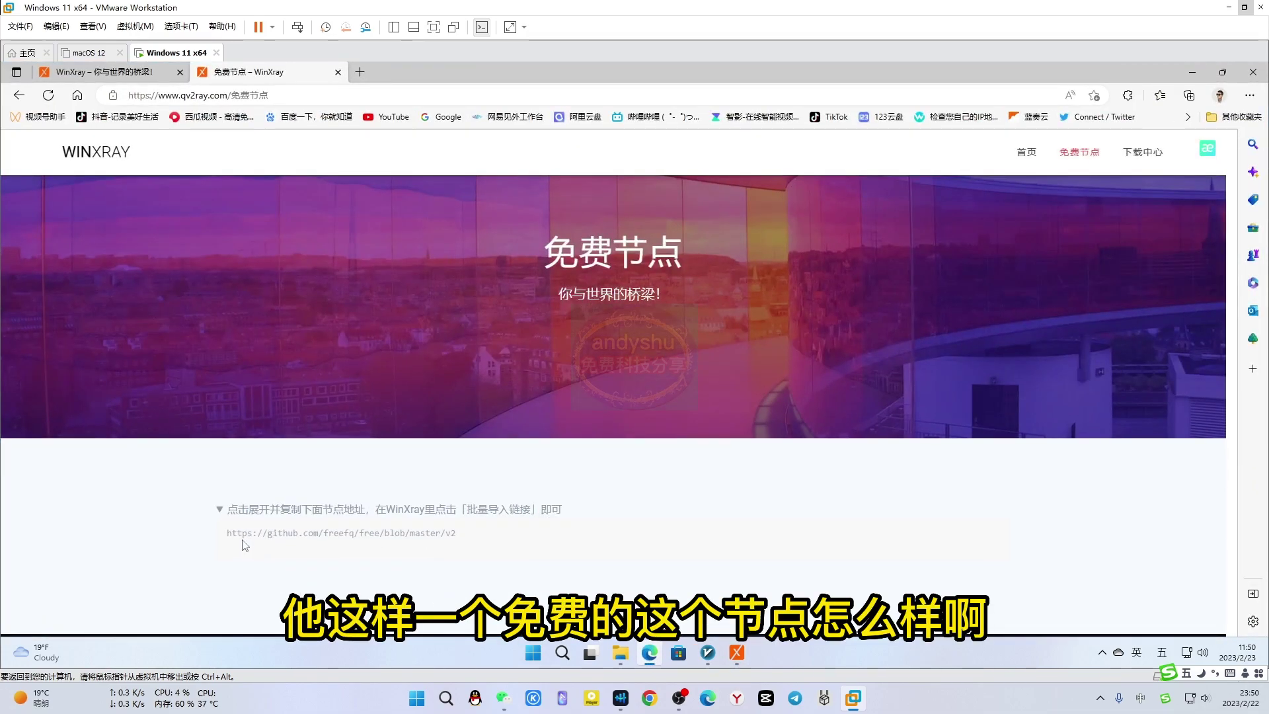
pyautogui.moveTo(461, 540); pyautogui.dragTo(227, 534)
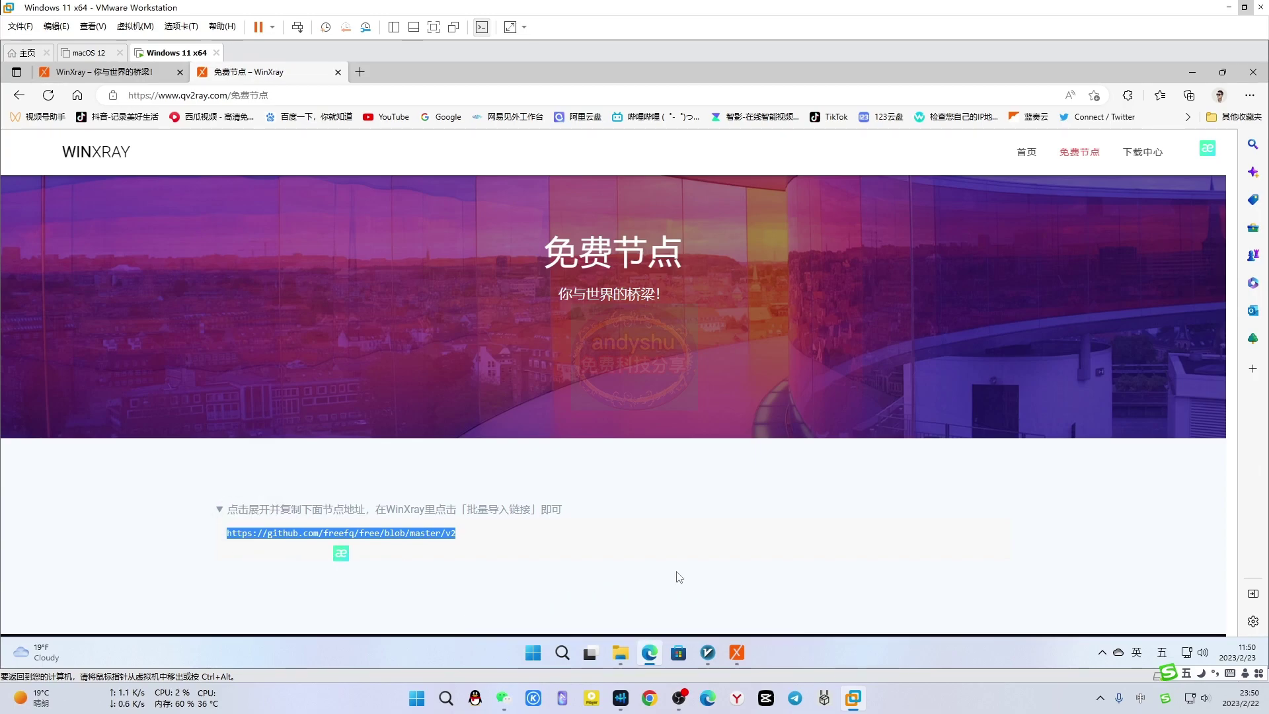
pyautogui.click(1192, 71)
pyautogui.click(326, 239)
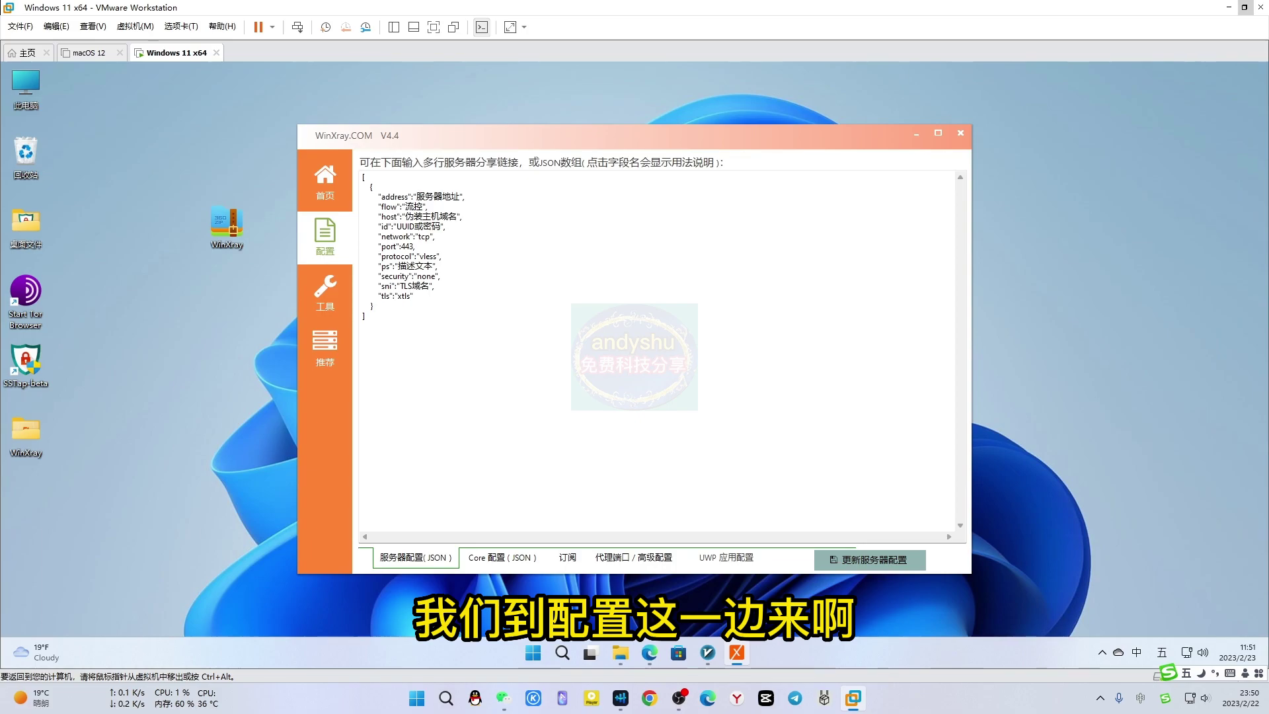
pyautogui.click(567, 557)
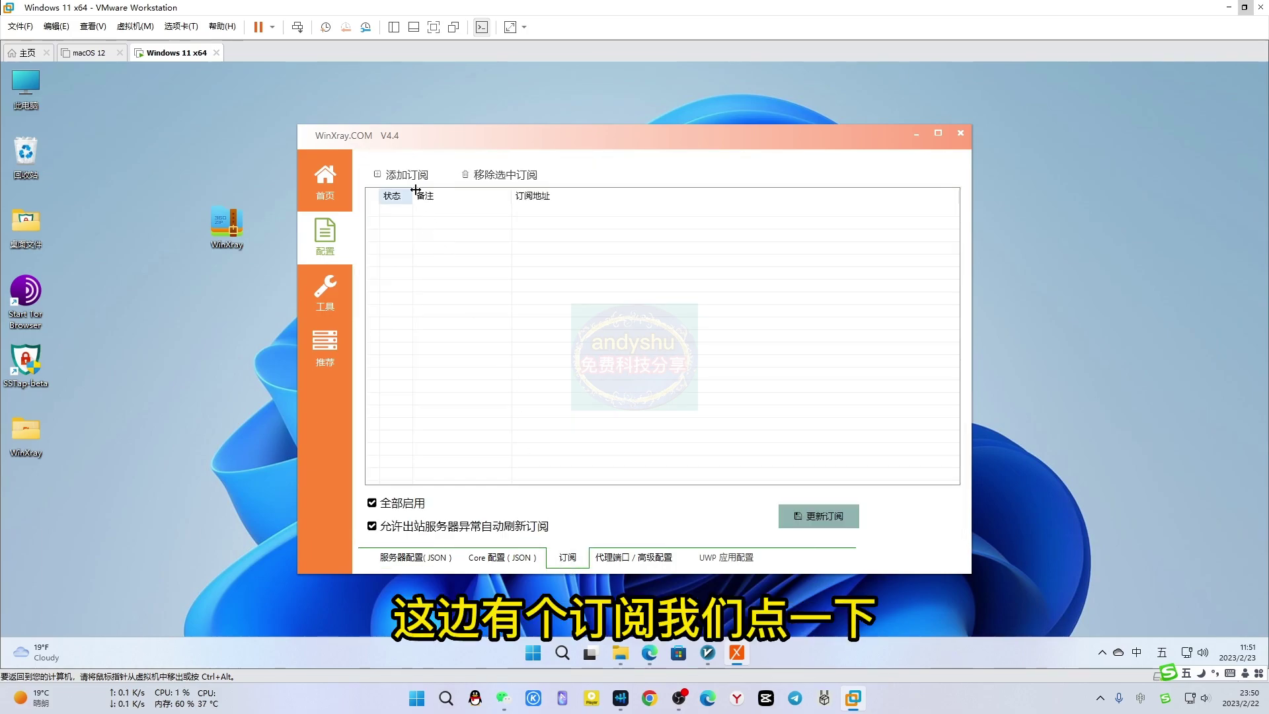
pyautogui.click(410, 176)
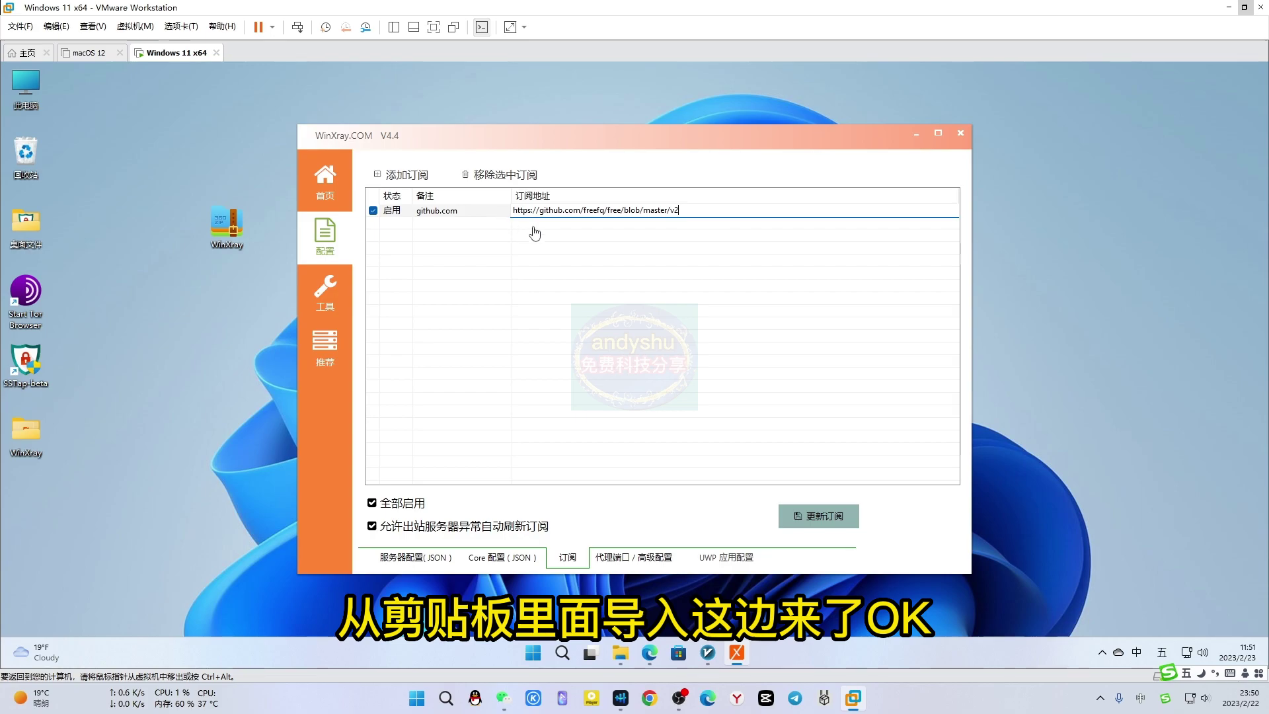
pyautogui.click(822, 523)
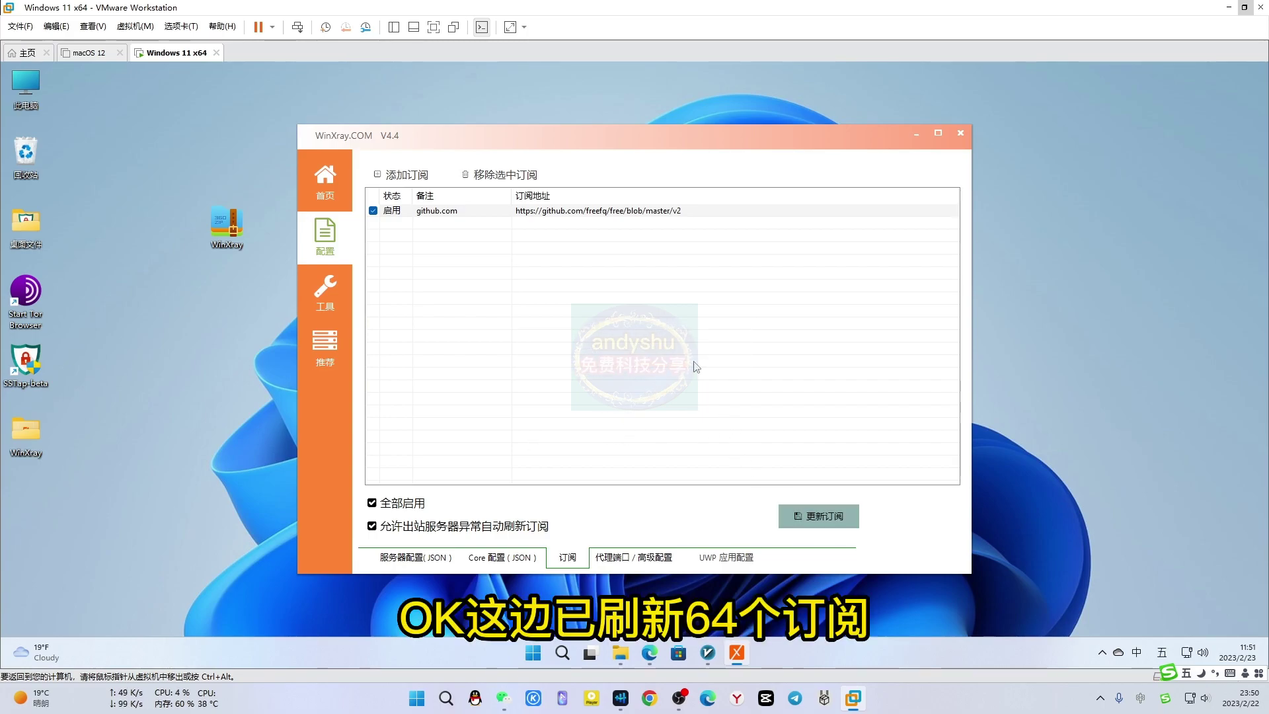
# Return to WinXray's home page (首页) and look through the servers imported from the subscription and their response speeds.
pyautogui.click(329, 199)
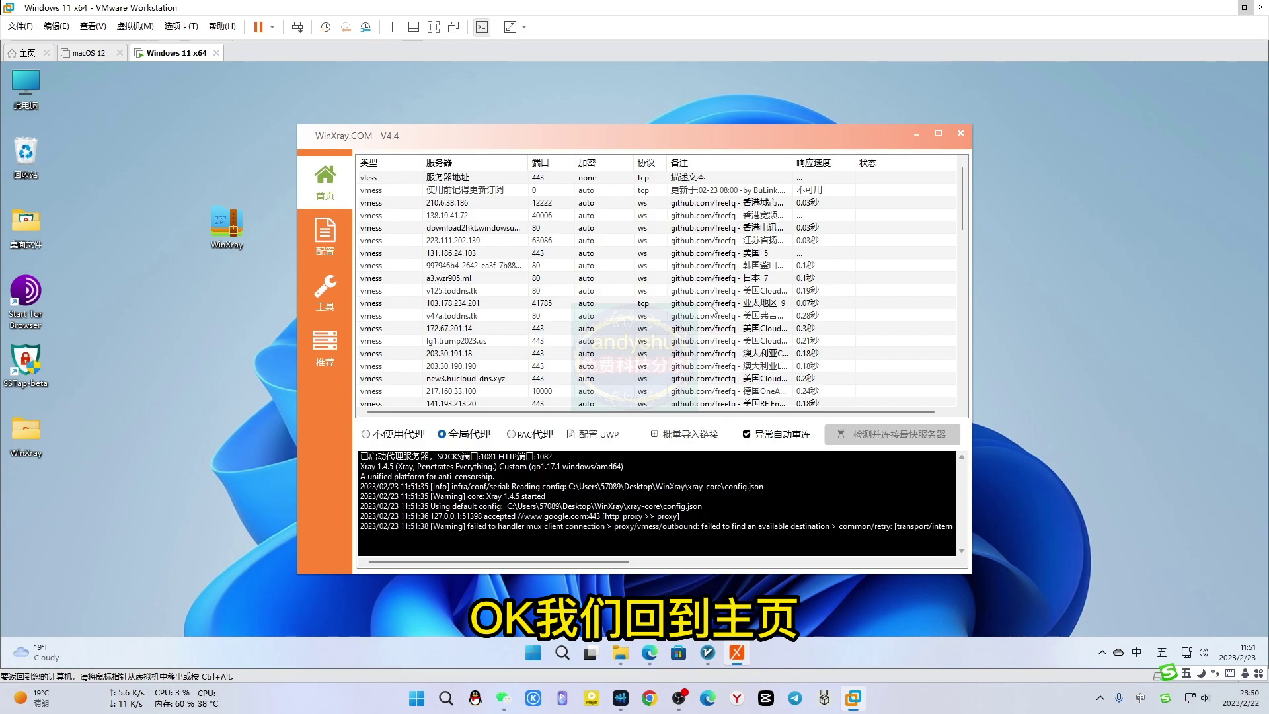
pyautogui.scroll(-6, 712, 311)
pyautogui.scroll(5, 712, 311)
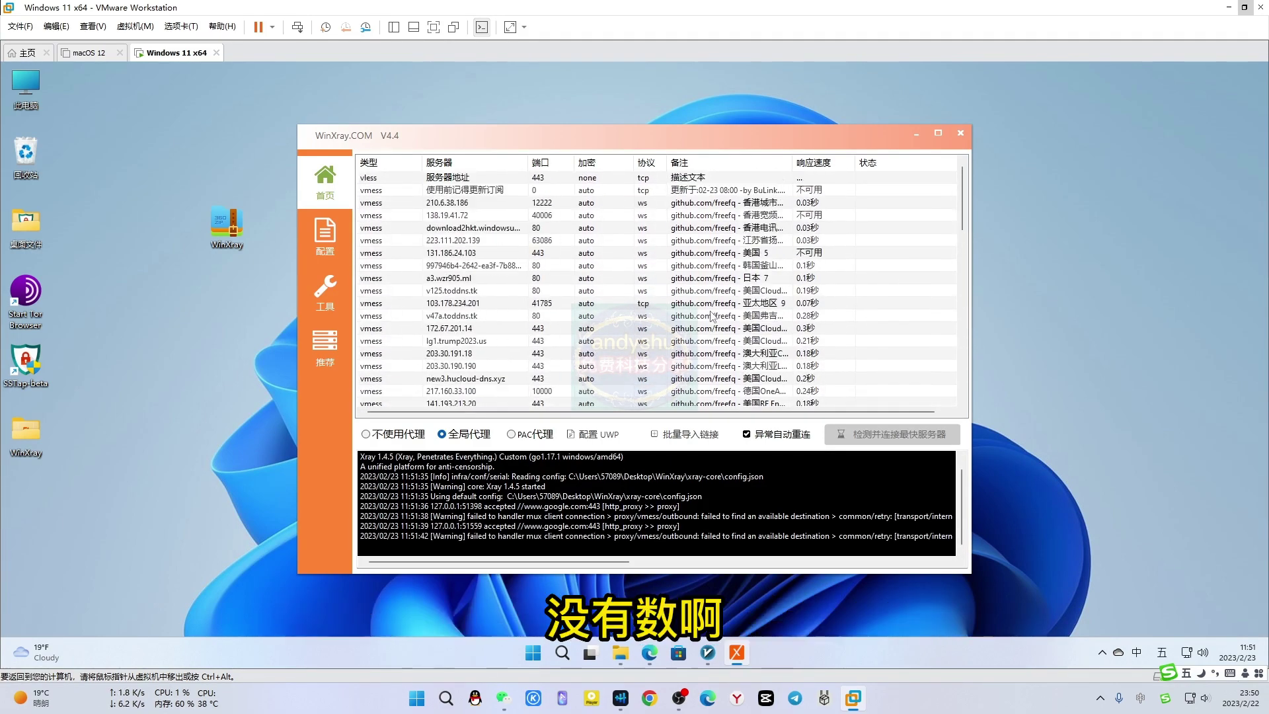
pyautogui.scroll(2, 711, 317)
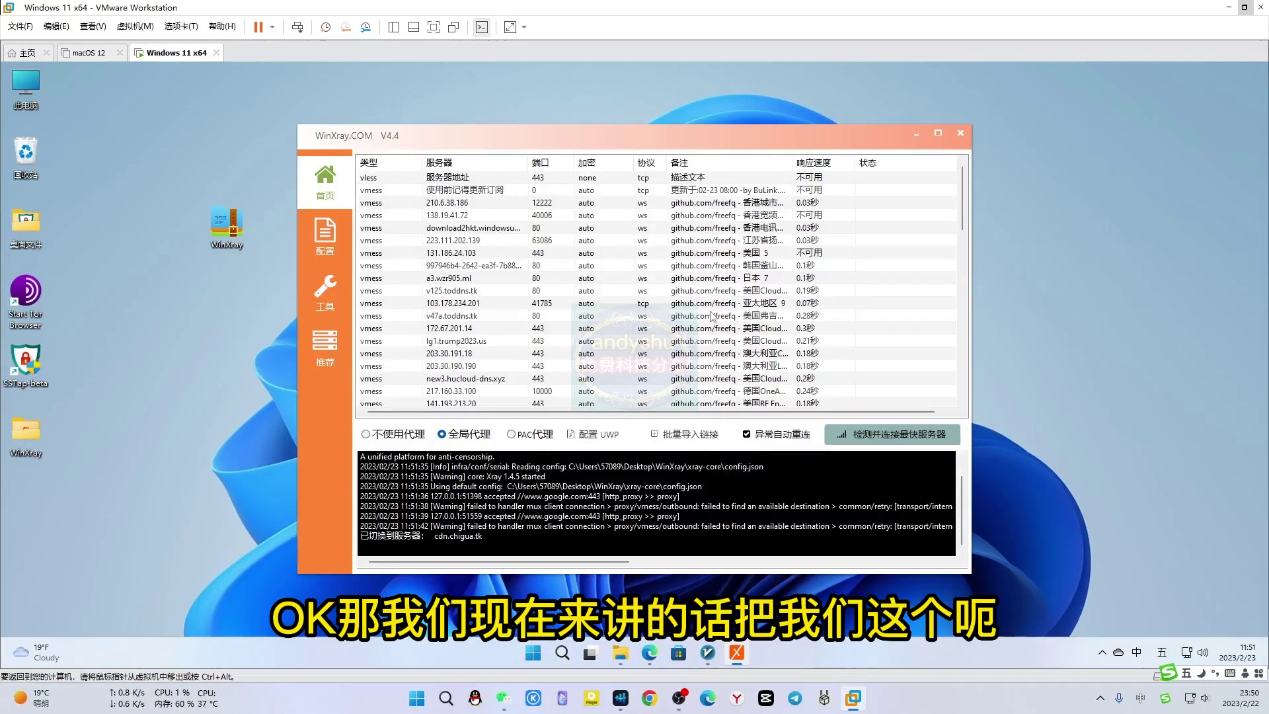
# Clear the system proxy (清除系统代理) in v2rayN, and have WinXray test the servers and connect to the fastest one.
pyautogui.click(1102, 652)
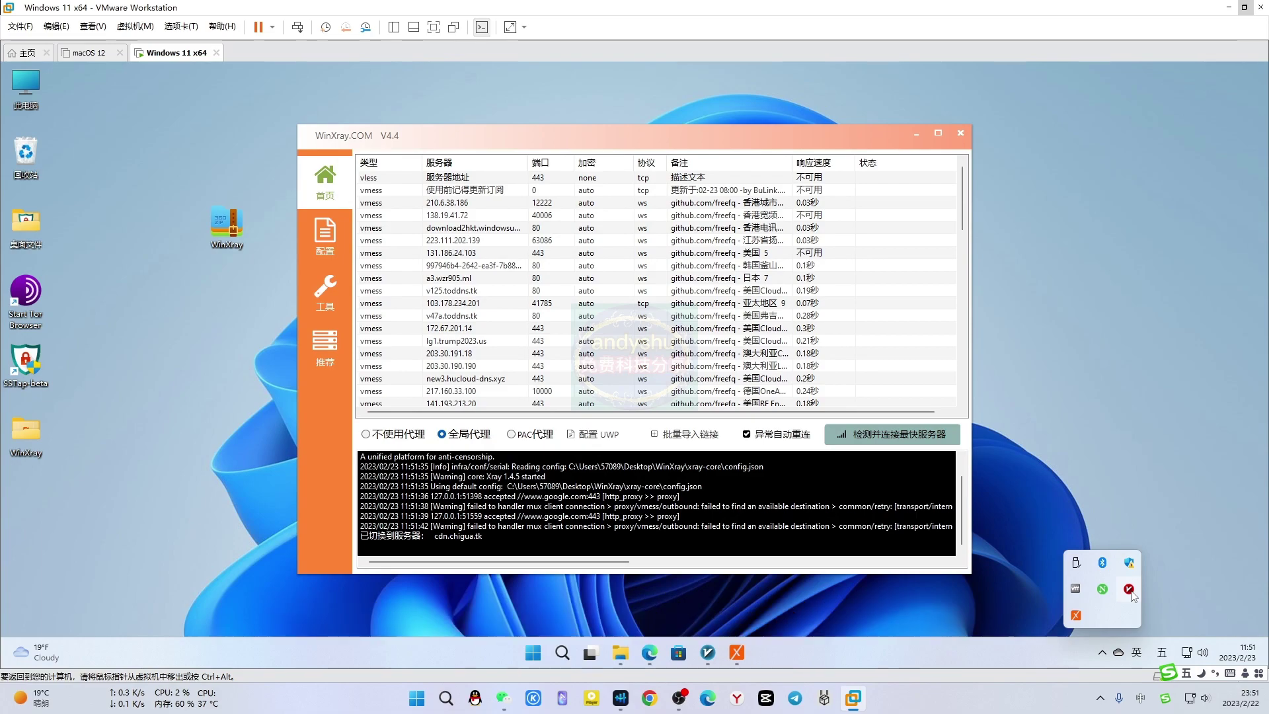
pyautogui.rightClick(1129, 590)
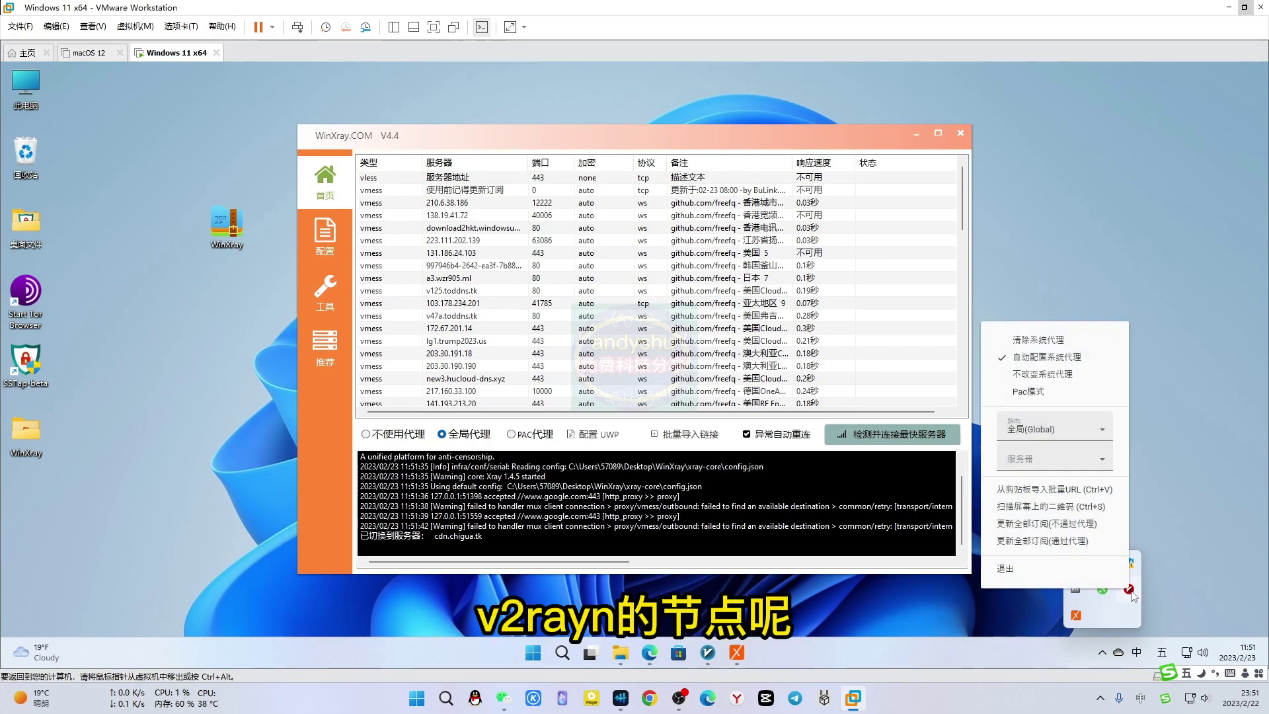
pyautogui.click(1041, 340)
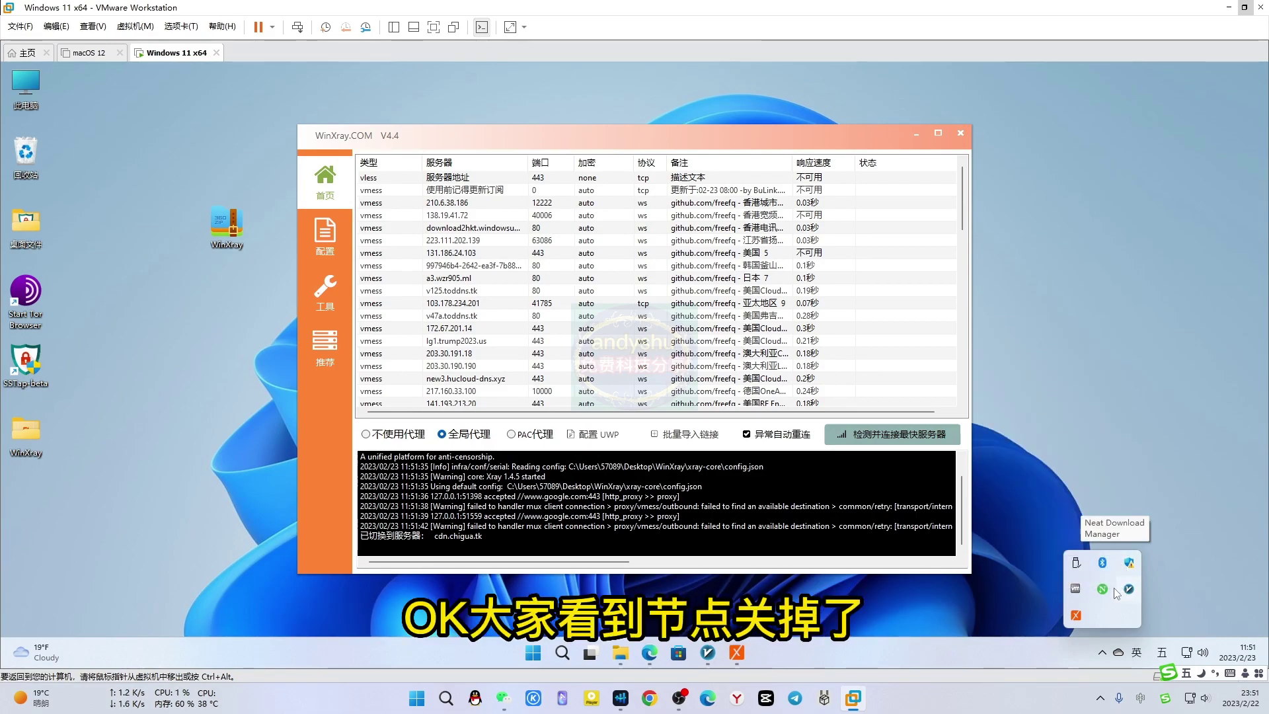
pyautogui.click(1099, 445)
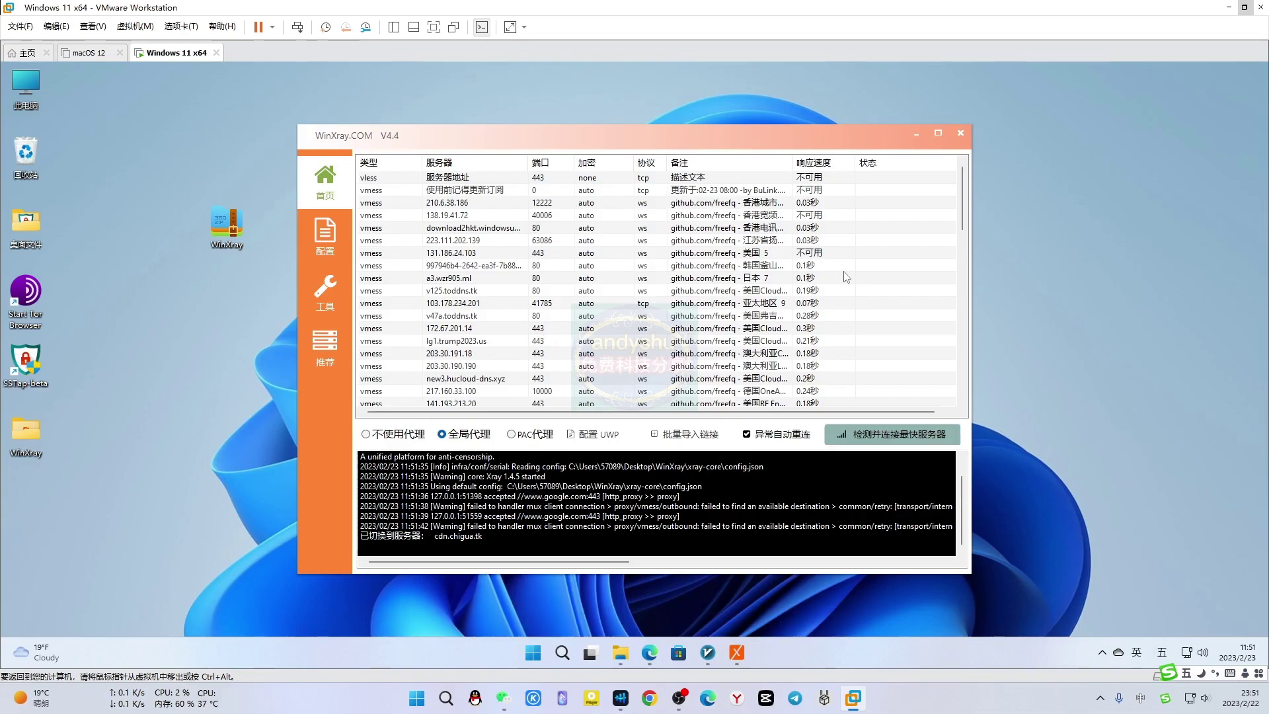
pyautogui.click(893, 439)
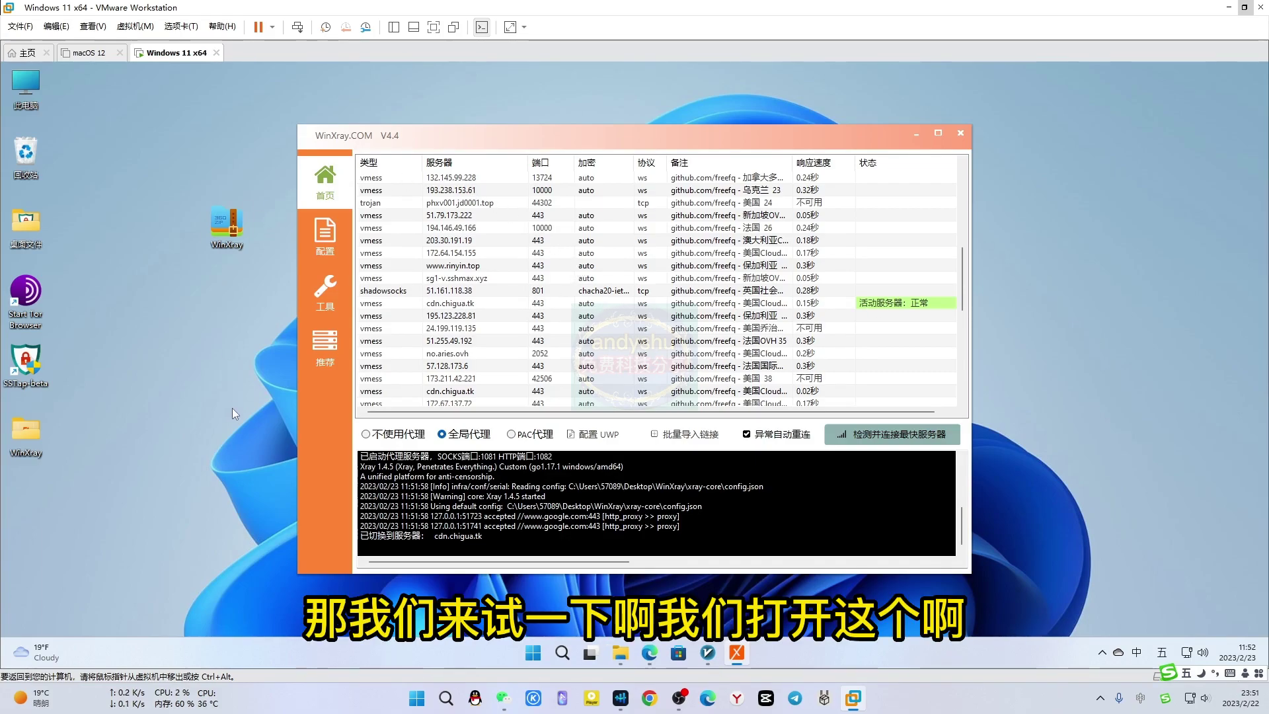
# Switch to Edge, open YouTube in a new tab and play the FLYING OVER MEXICO (4K UHD) video to test the connection.
pyautogui.click(650, 653)
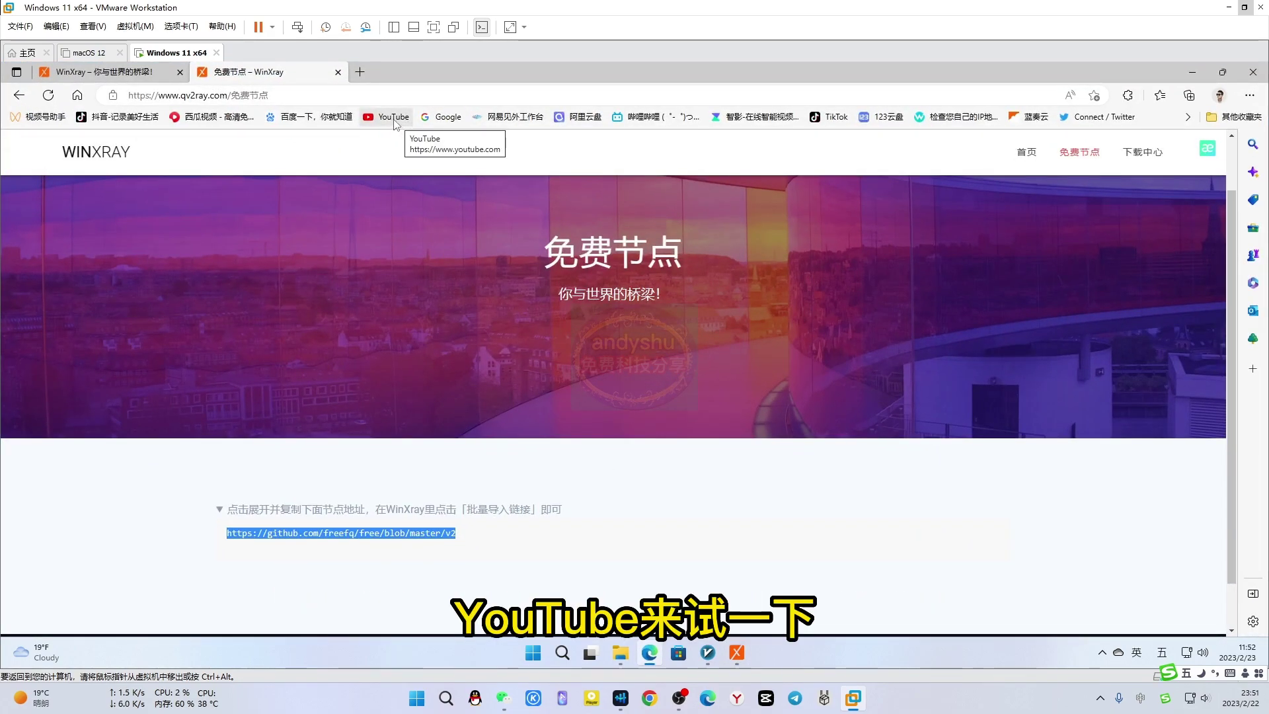
pyautogui.middleClick(394, 119)
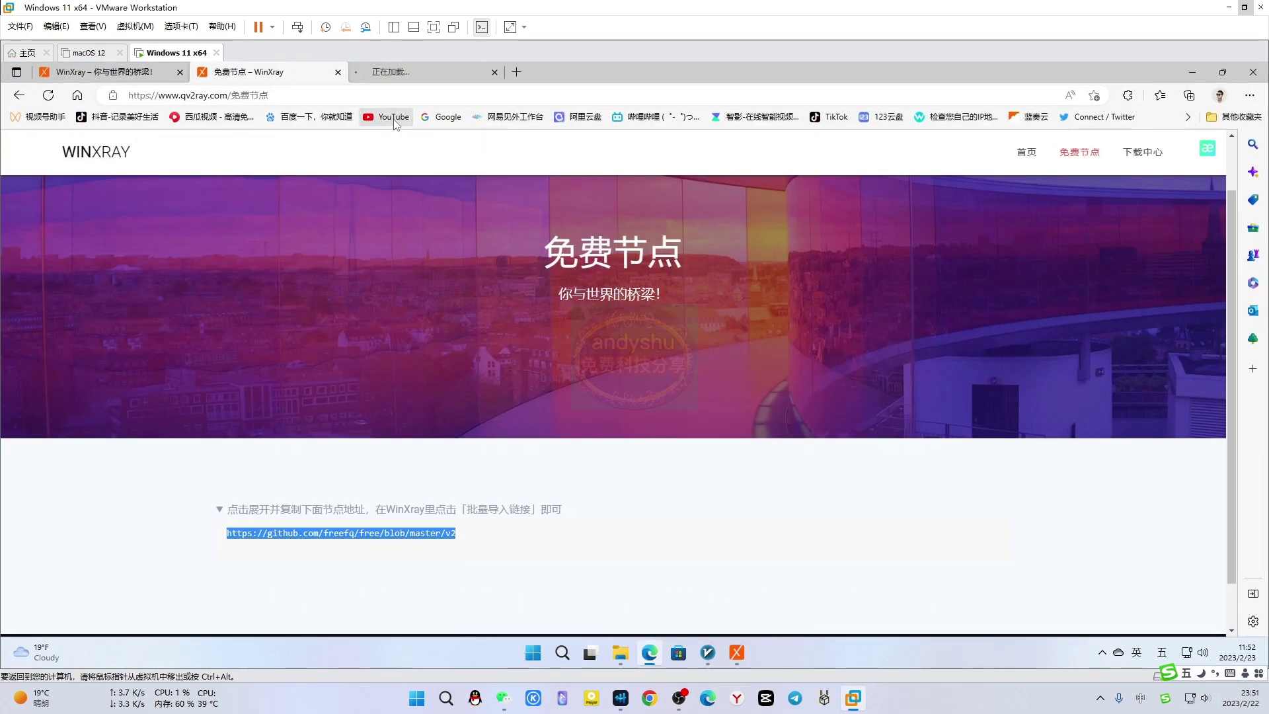
pyautogui.click(441, 73)
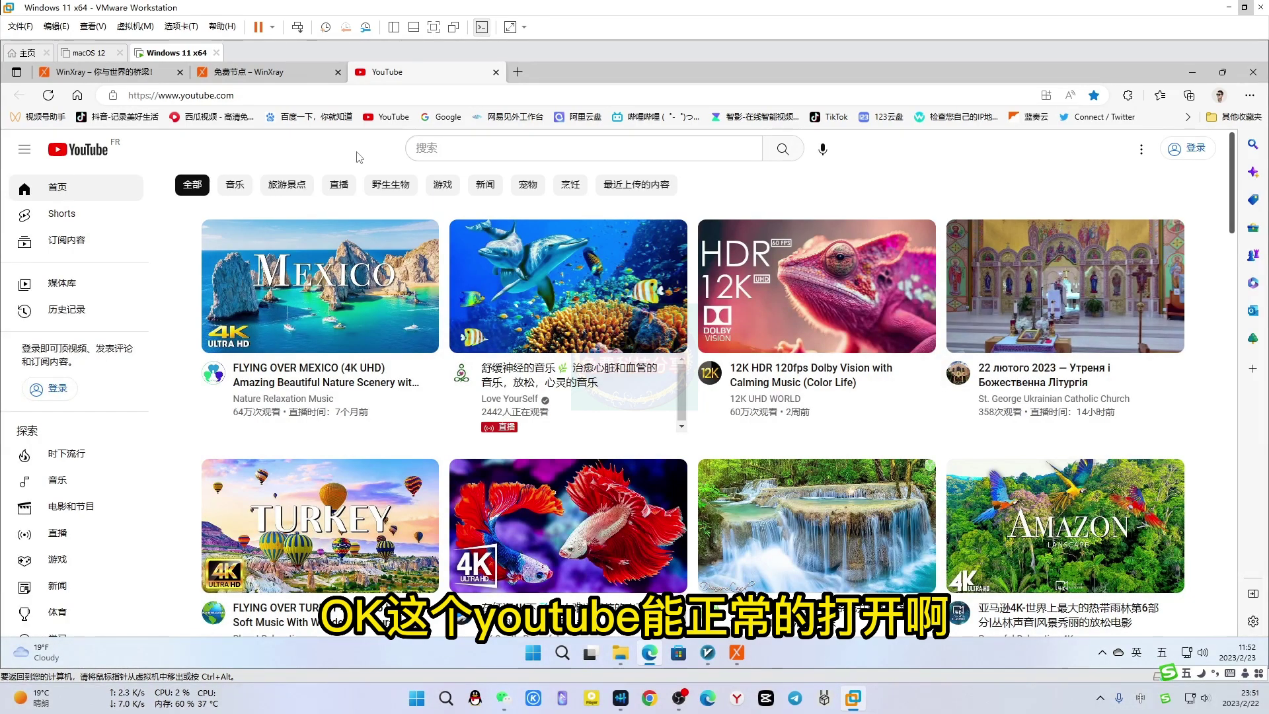
pyautogui.click(338, 291)
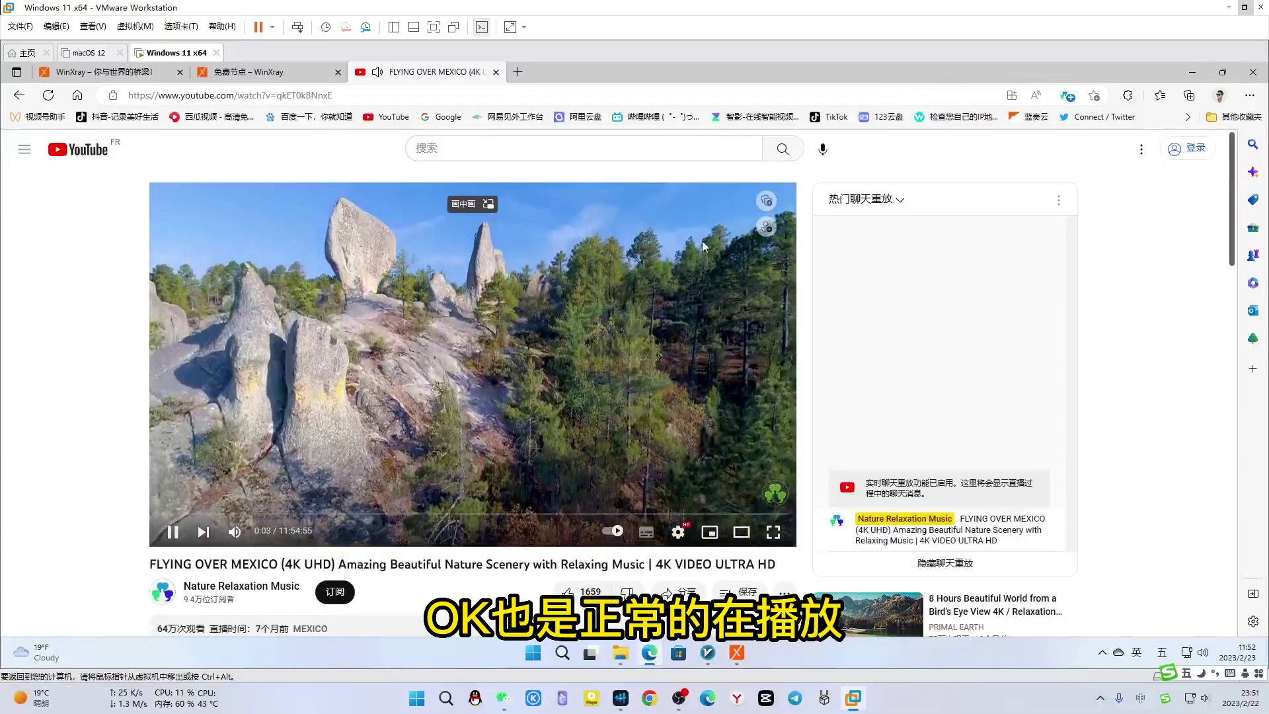
# Show the video's detailed statistics (详细统计信息), skip ahead to about 49:33 and check the playback quality setting.
pyautogui.rightClick(684, 248)
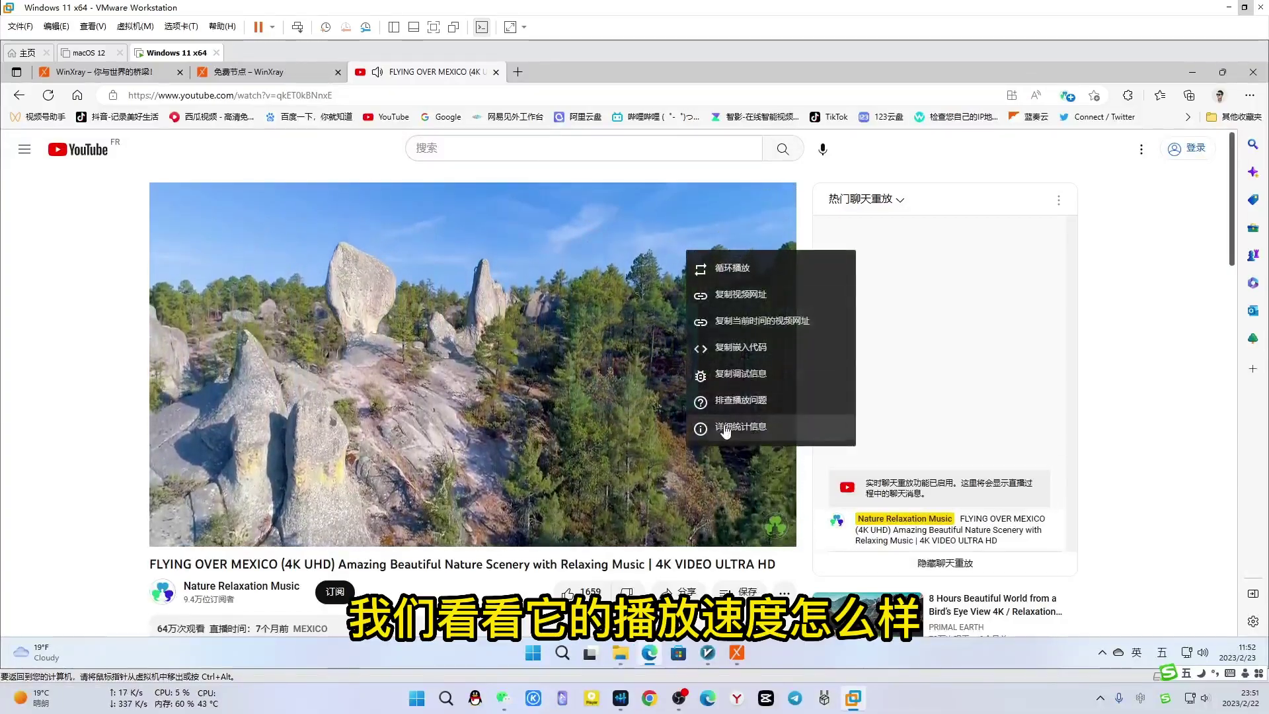
pyautogui.click(726, 500)
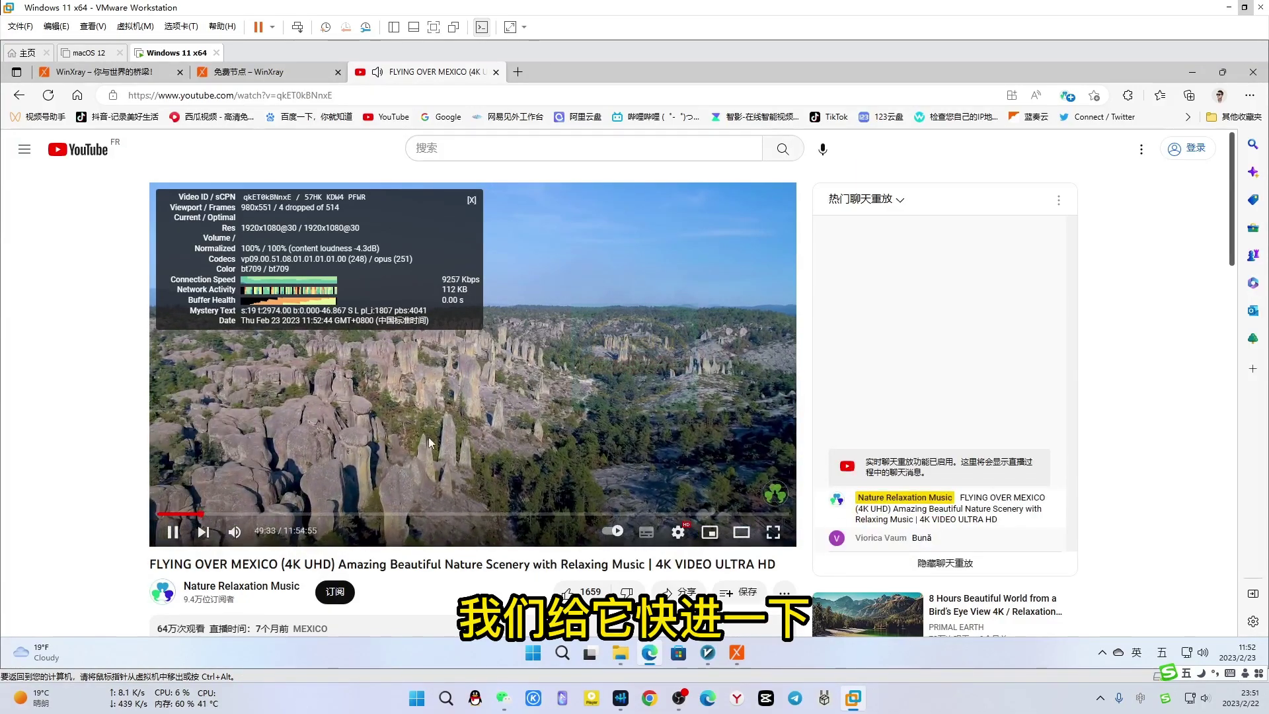
pyautogui.click(201, 513)
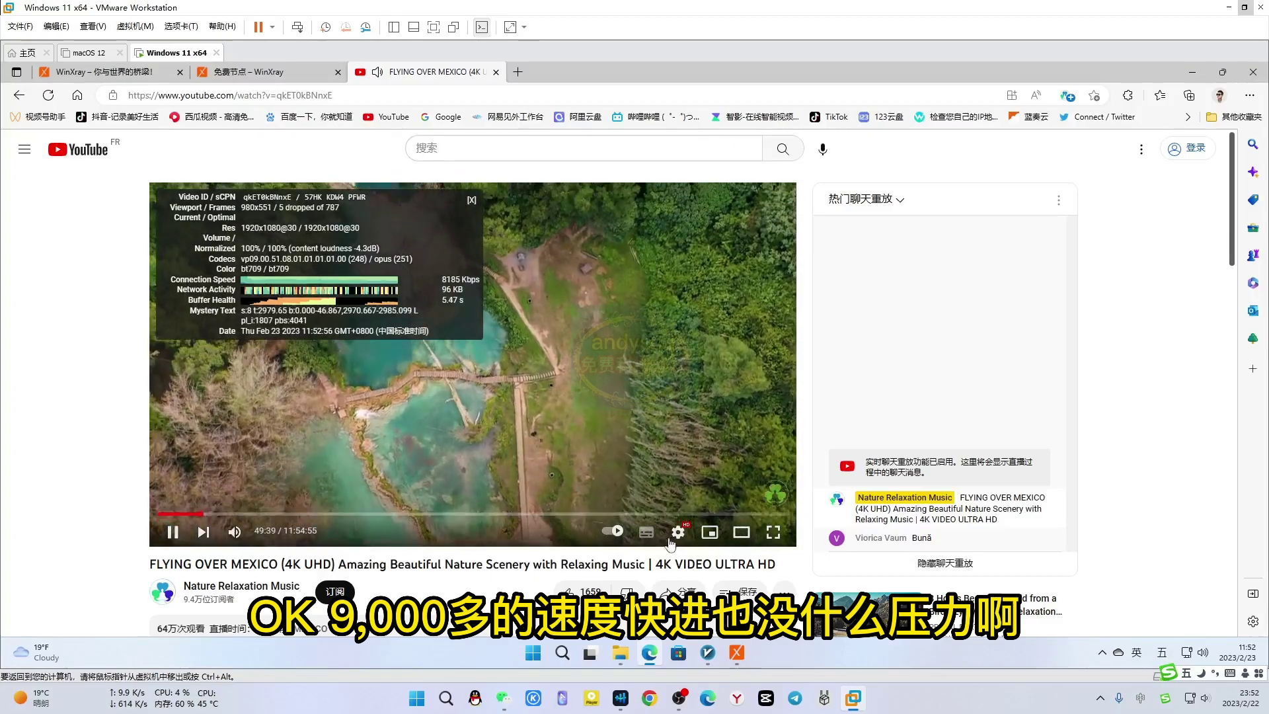
pyautogui.click(678, 532)
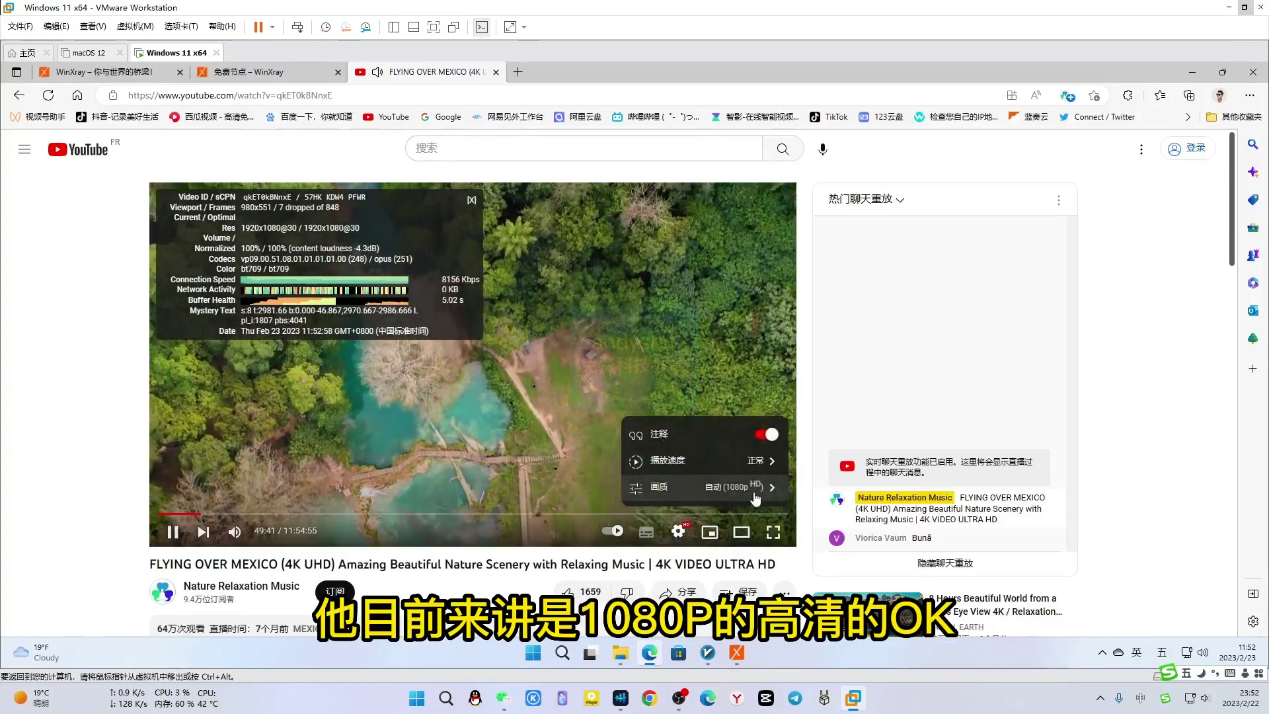
pyautogui.click(643, 342)
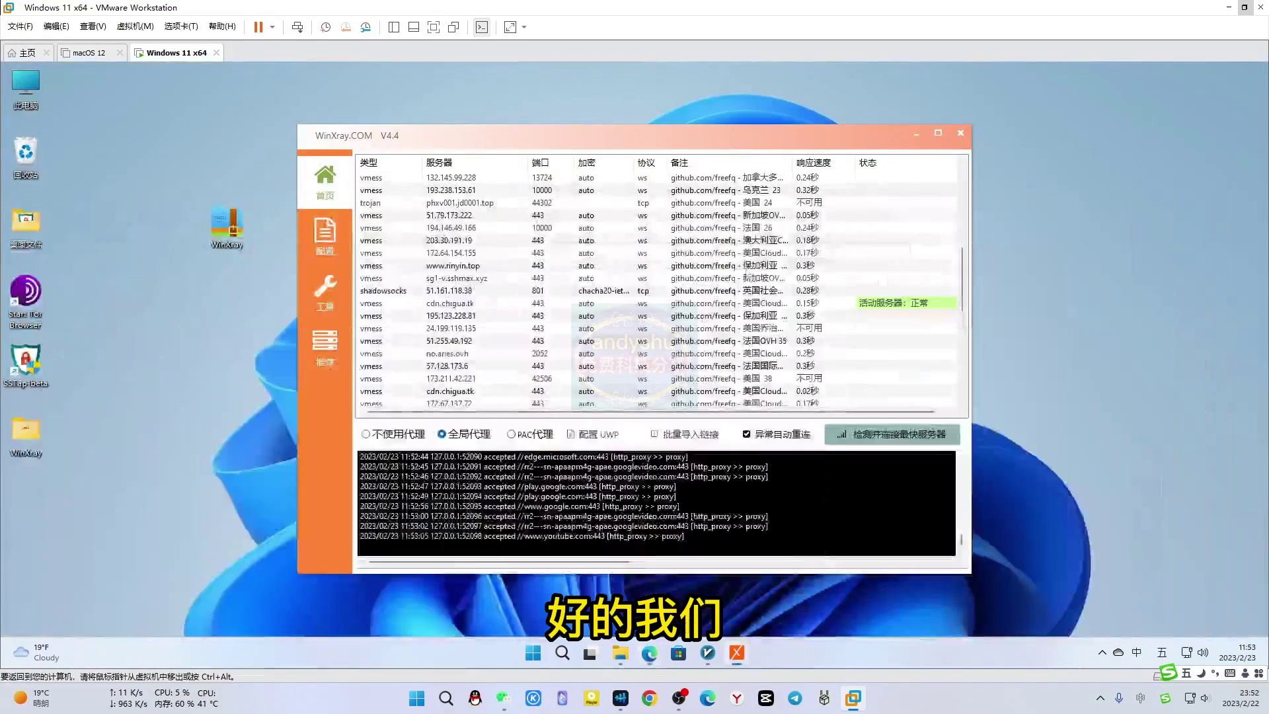
# Disable the github.com subscription in WinXray, update the subscriptions and return to the home page (首页).
pyautogui.click(326, 236)
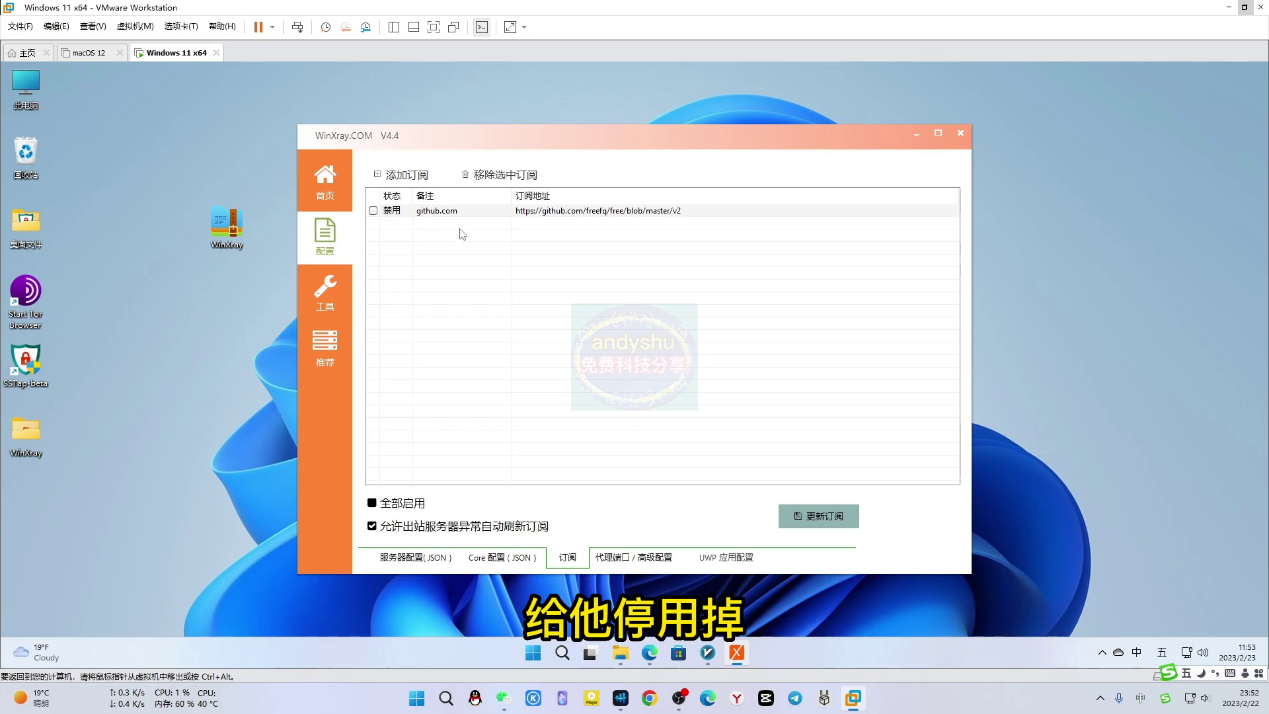
pyautogui.click(817, 520)
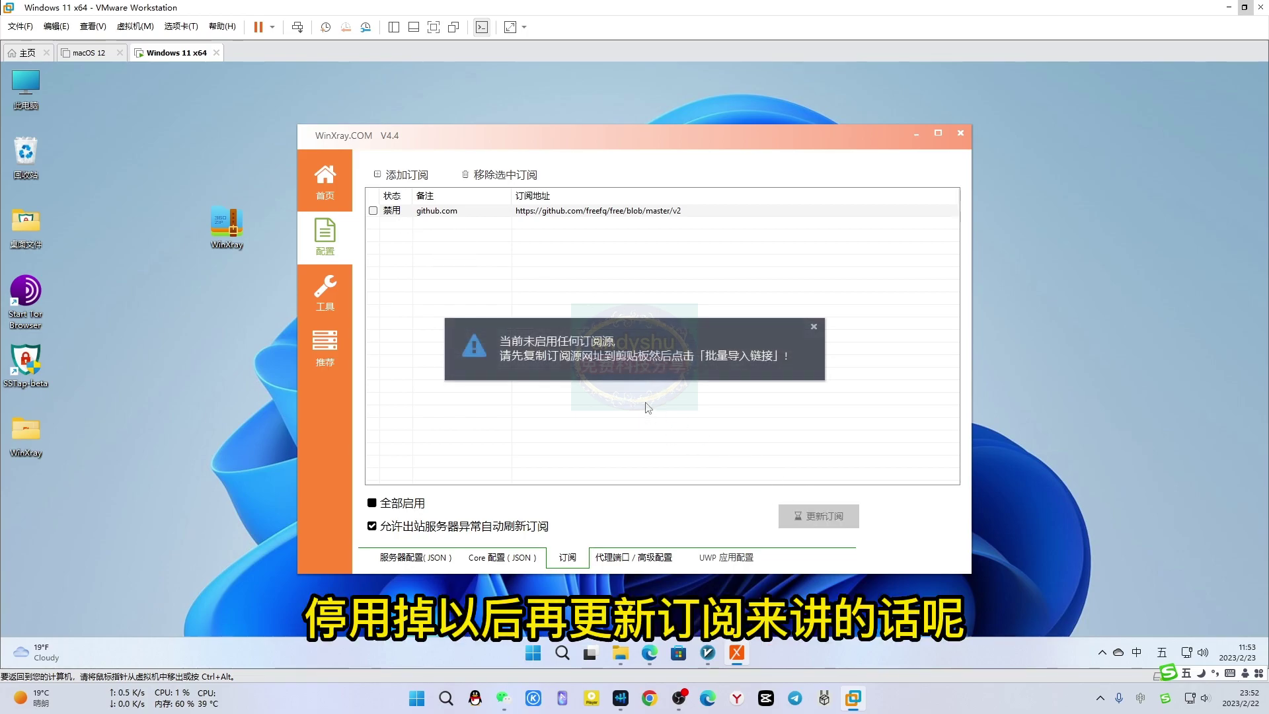
pyautogui.click(814, 328)
pyautogui.click(325, 180)
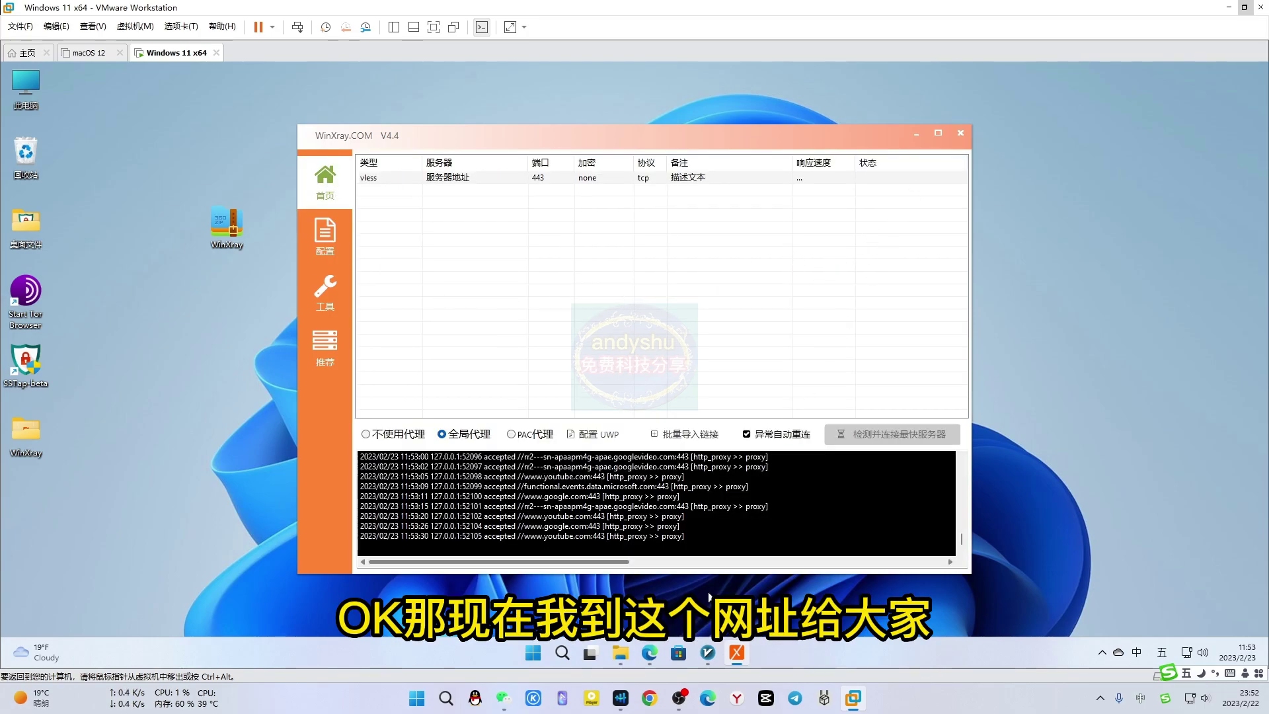
# Switch to Edge, go to getafreenode.com and request a free node with Get Node Now!
pyautogui.click(650, 660)
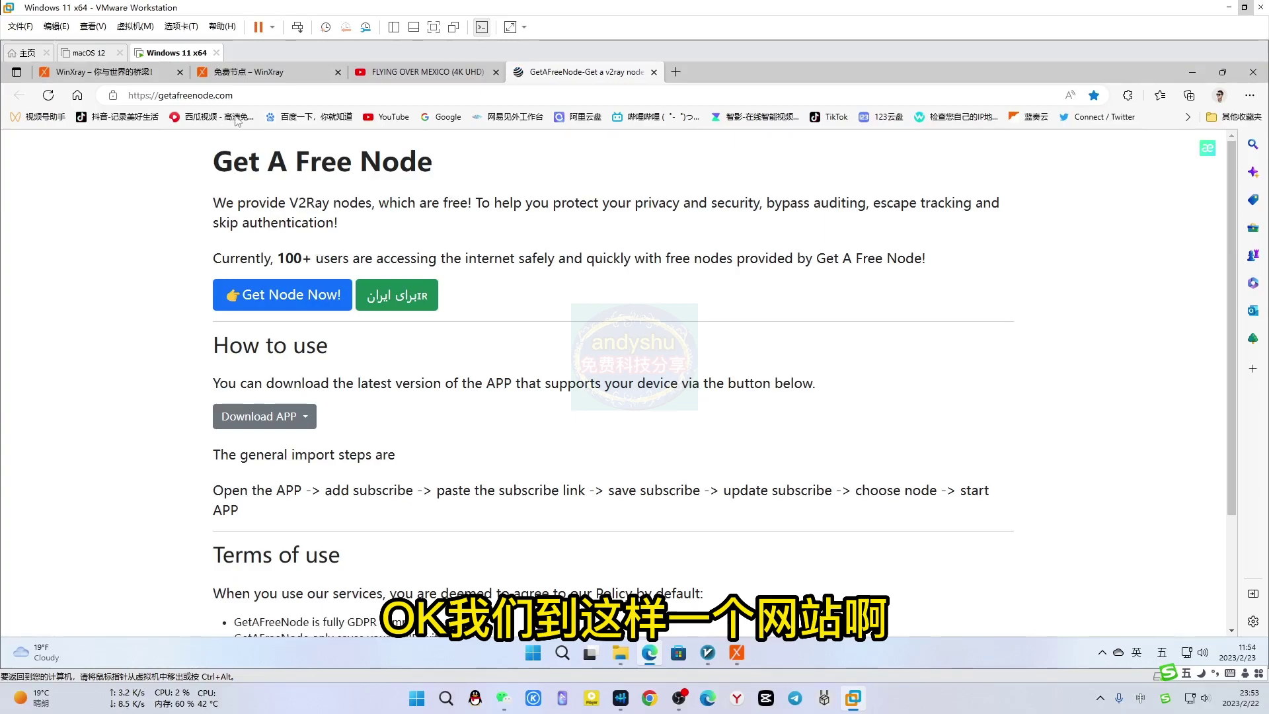
pyautogui.click(124, 97)
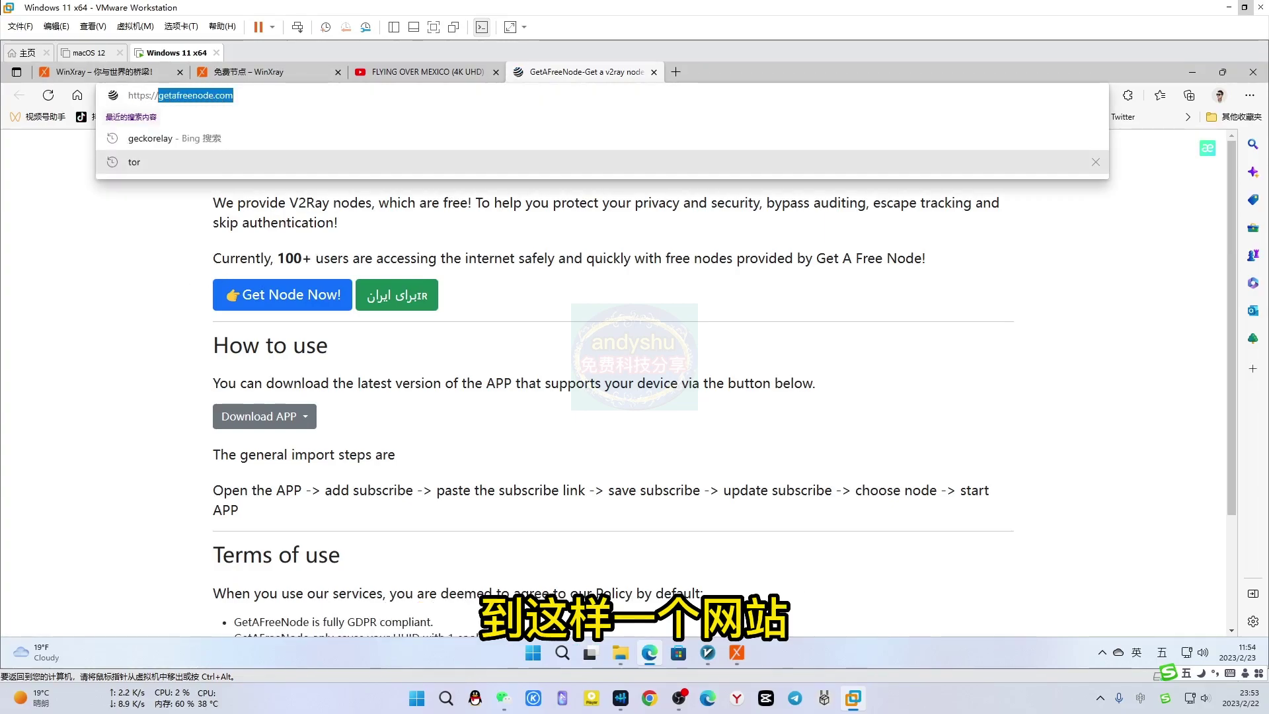
pyautogui.click(135, 271)
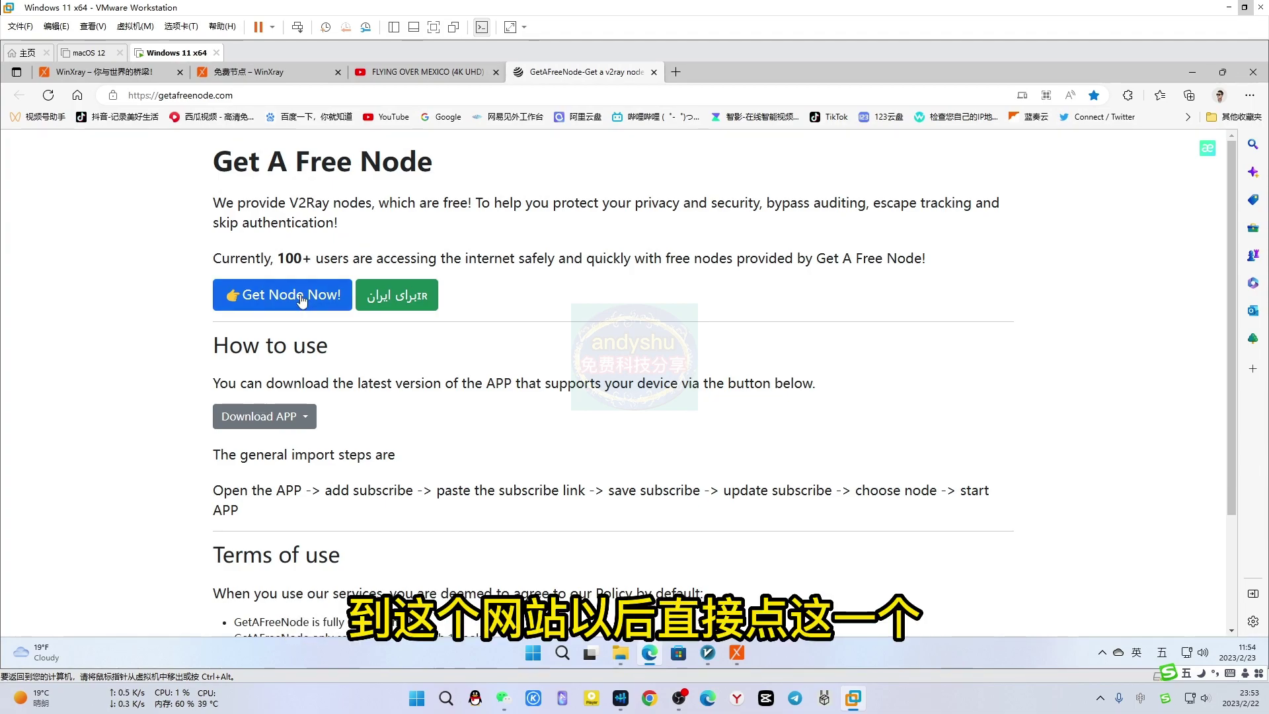
pyautogui.click(277, 297)
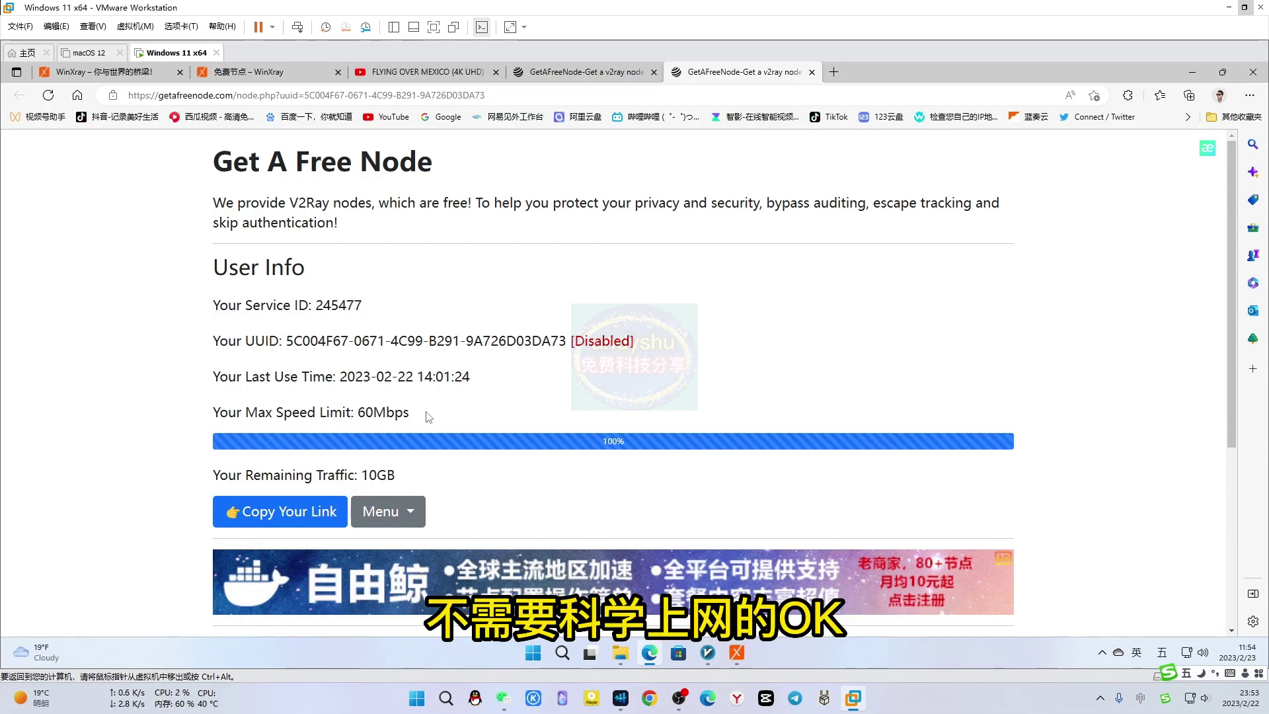
# Examine the service ID, max speed limit and remaining traffic in the page's User Info section.
pyautogui.moveTo(319, 305); pyautogui.dragTo(362, 305)
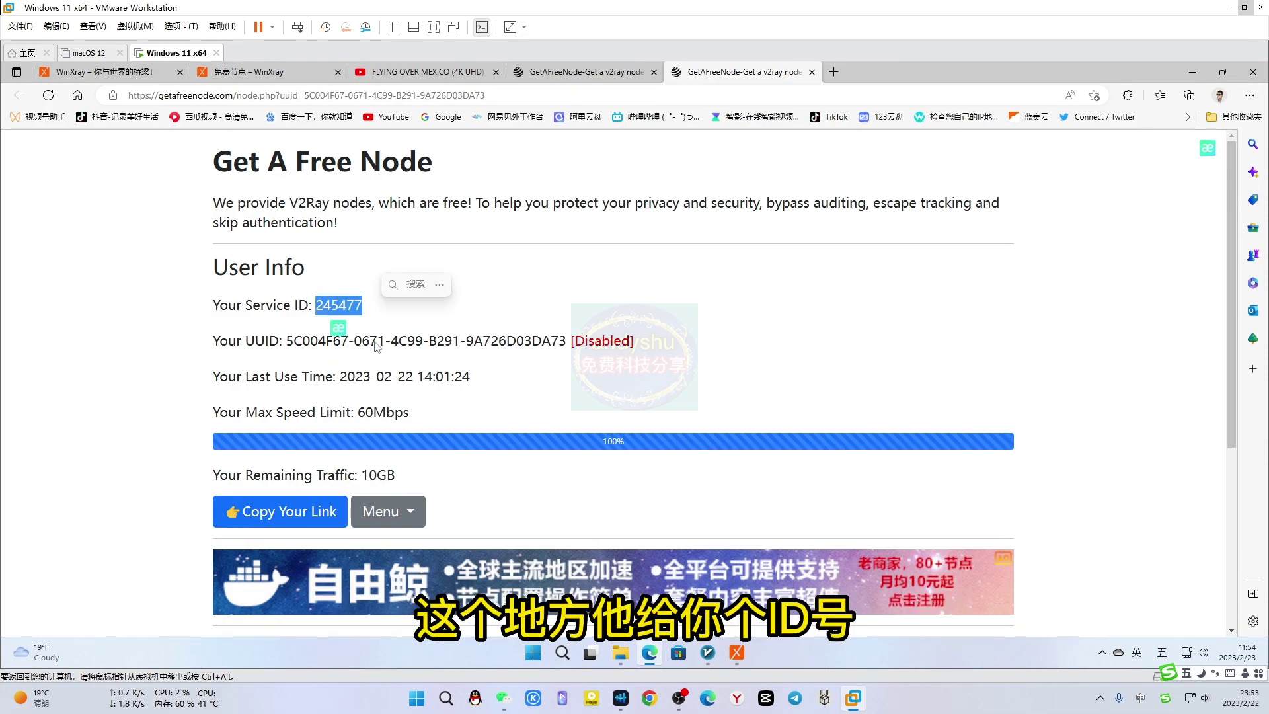
pyautogui.moveTo(354, 412); pyautogui.dragTo(421, 417)
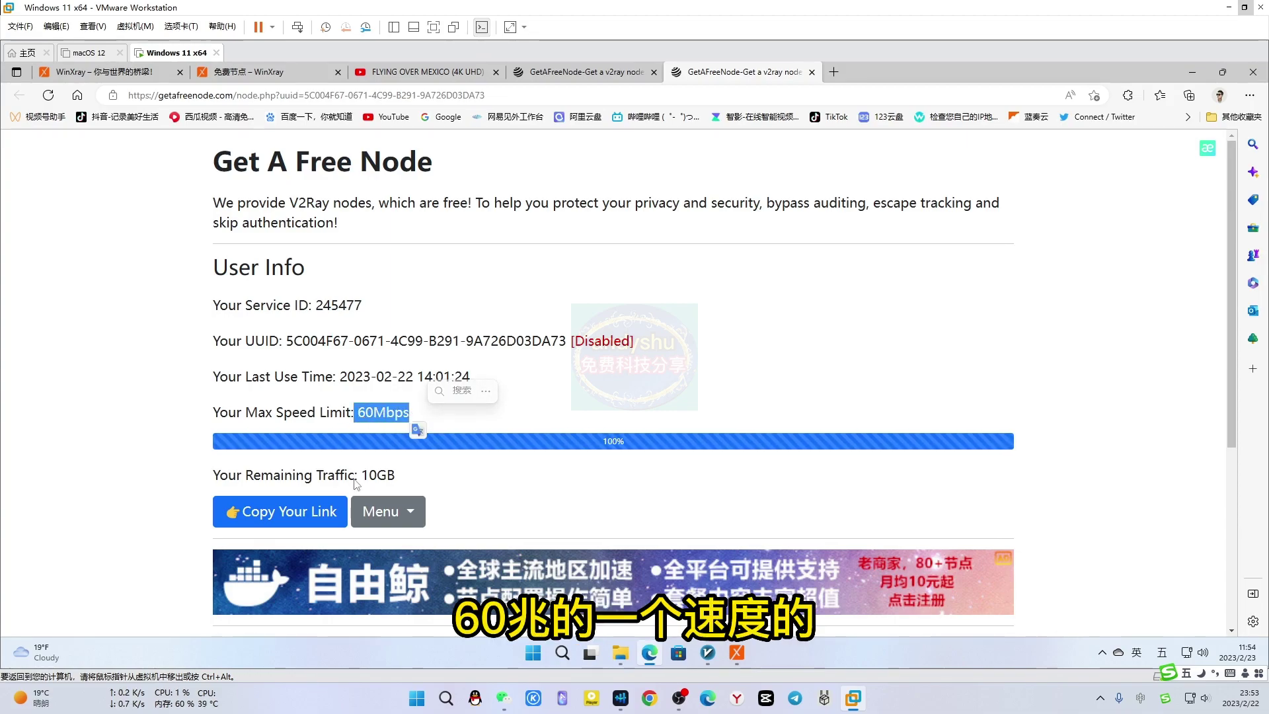
pyautogui.moveTo(399, 480); pyautogui.dragTo(484, 483)
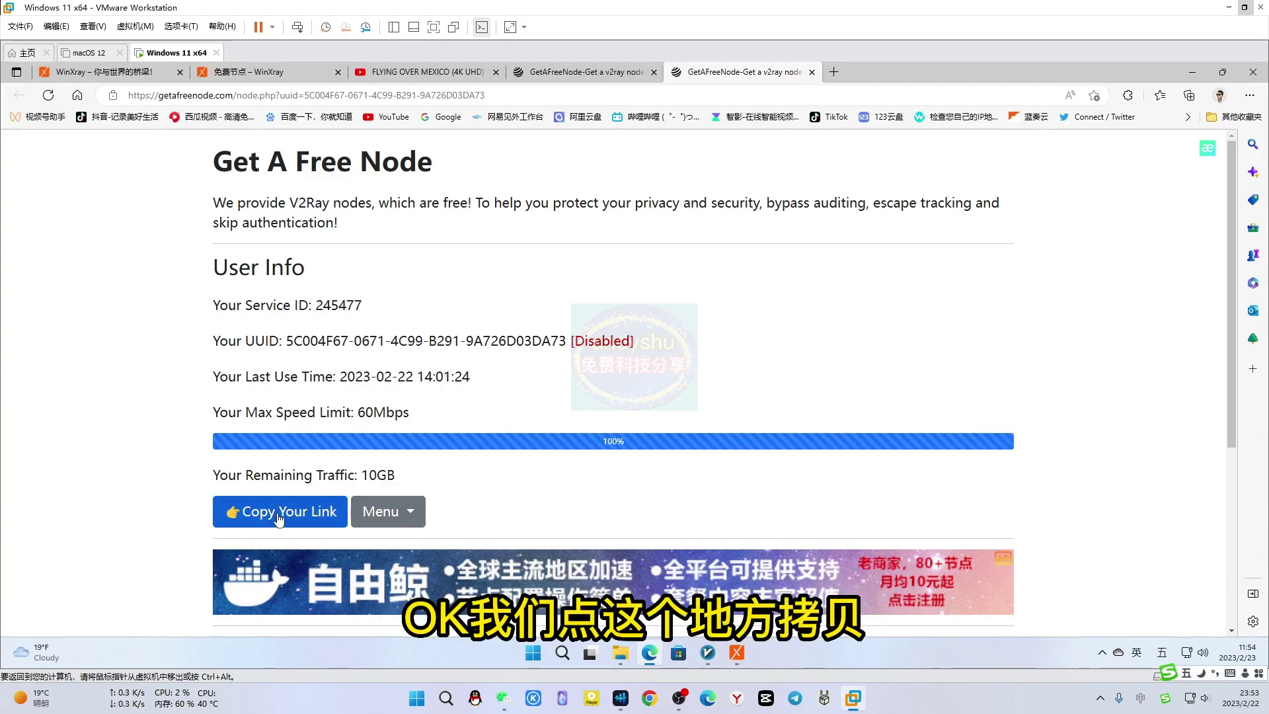
# Copy the personal subscription link from the Get A Free Node page and minimize the browser.
pyautogui.click(279, 519)
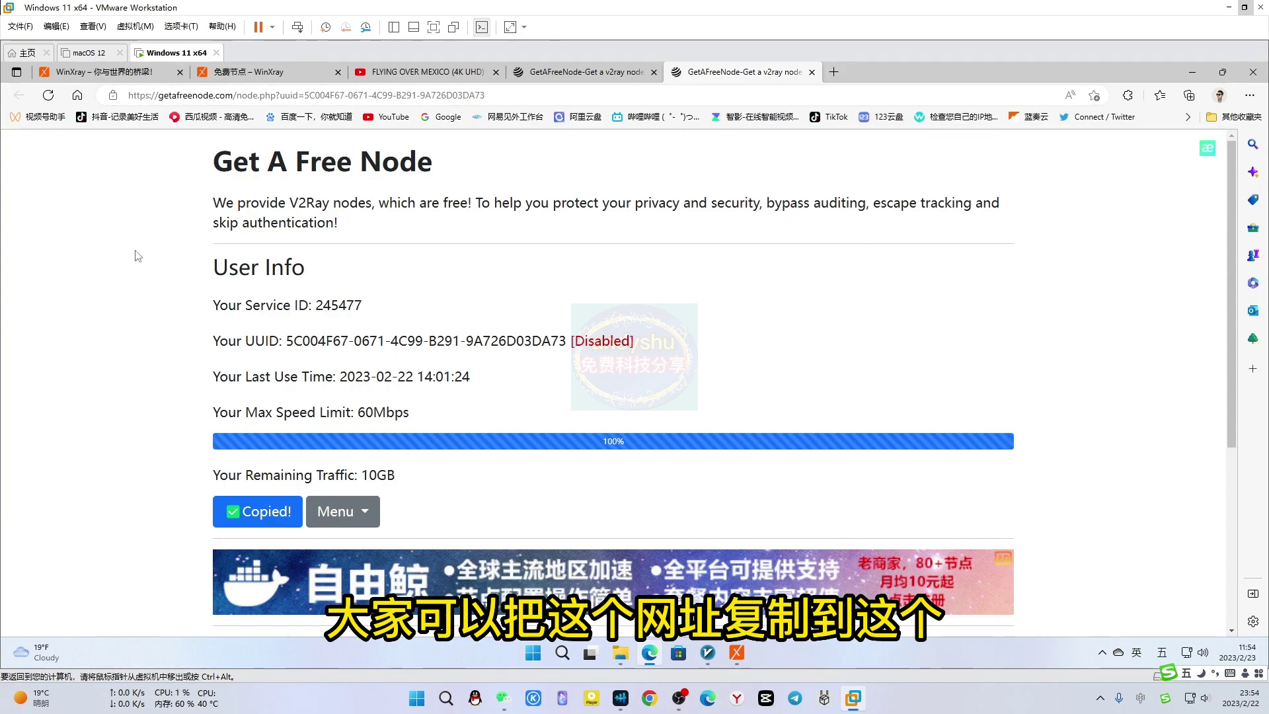
pyautogui.click(1249, 95)
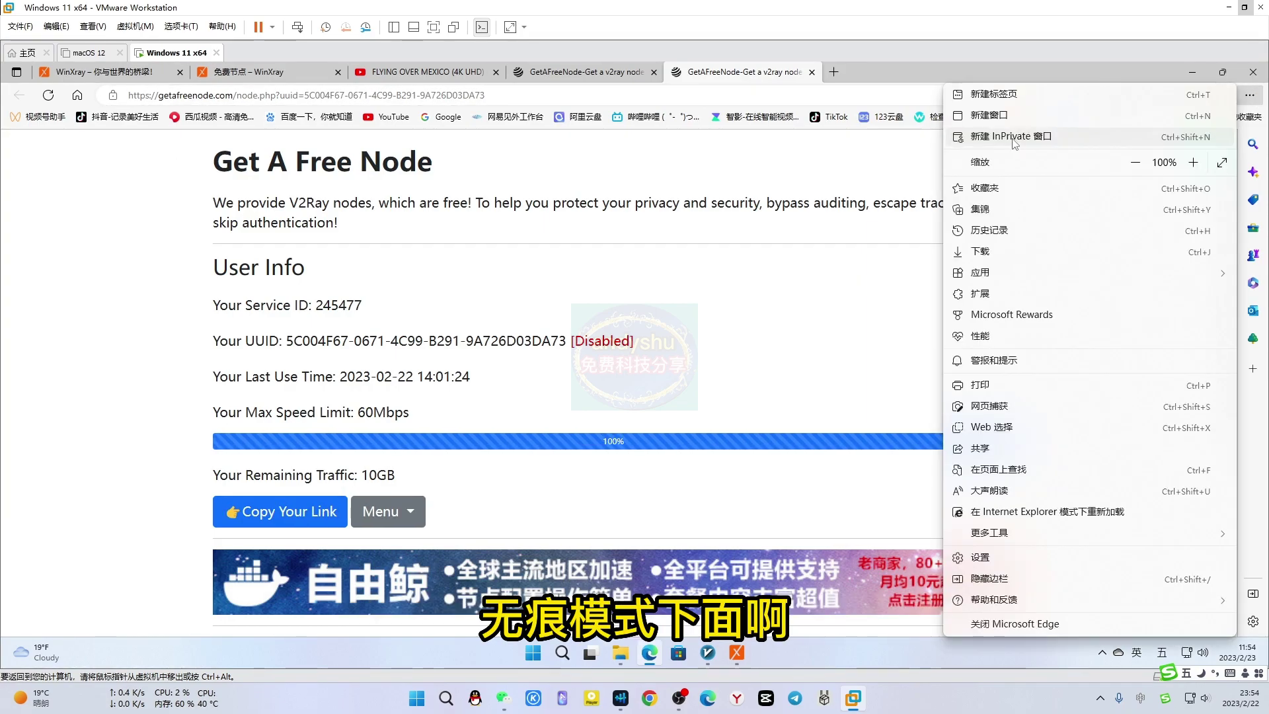
pyautogui.click(122, 324)
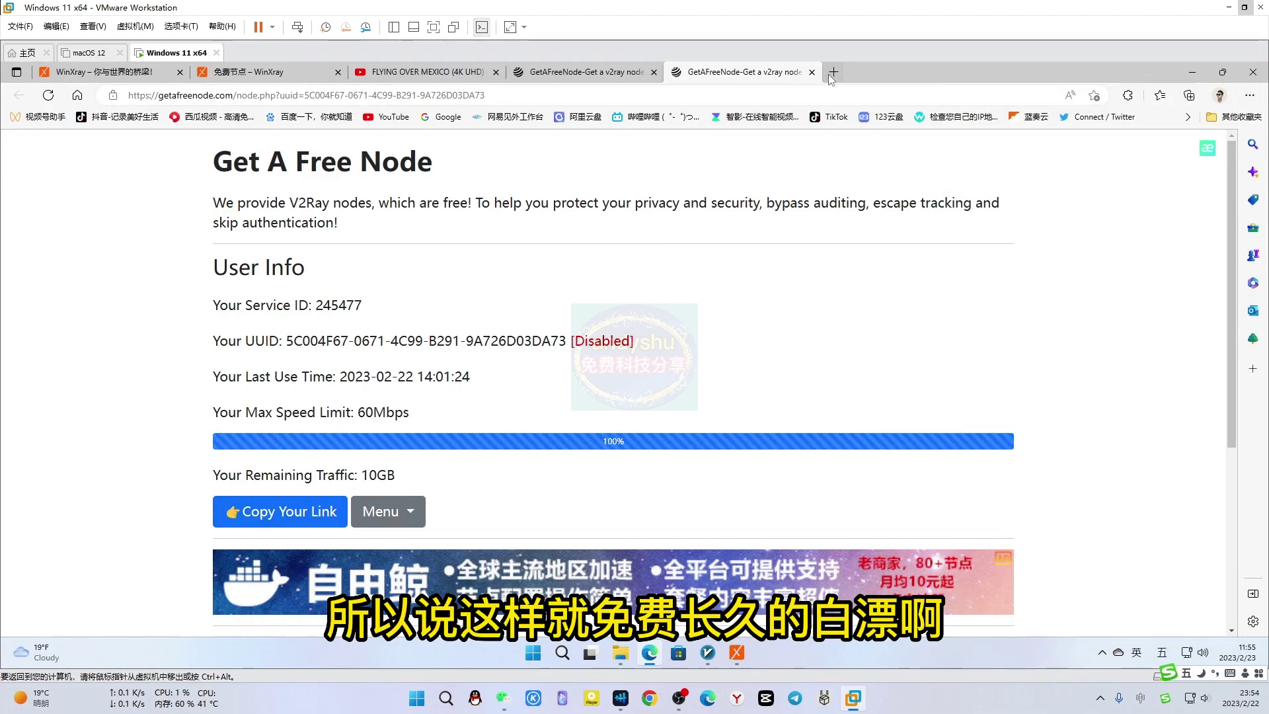
pyautogui.click(1191, 72)
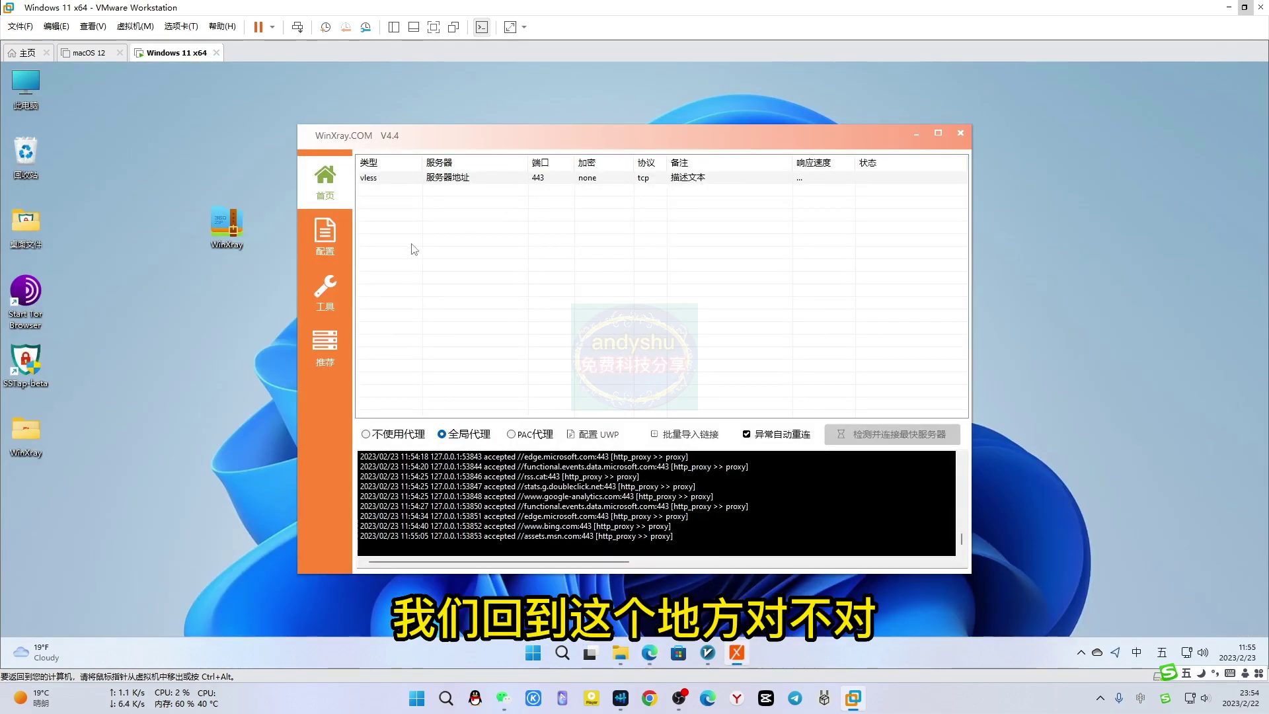
# Add the copied getafreenode.com link as a WinXray subscription, update the subscriptions and return to the home page (首页).
pyautogui.click(323, 242)
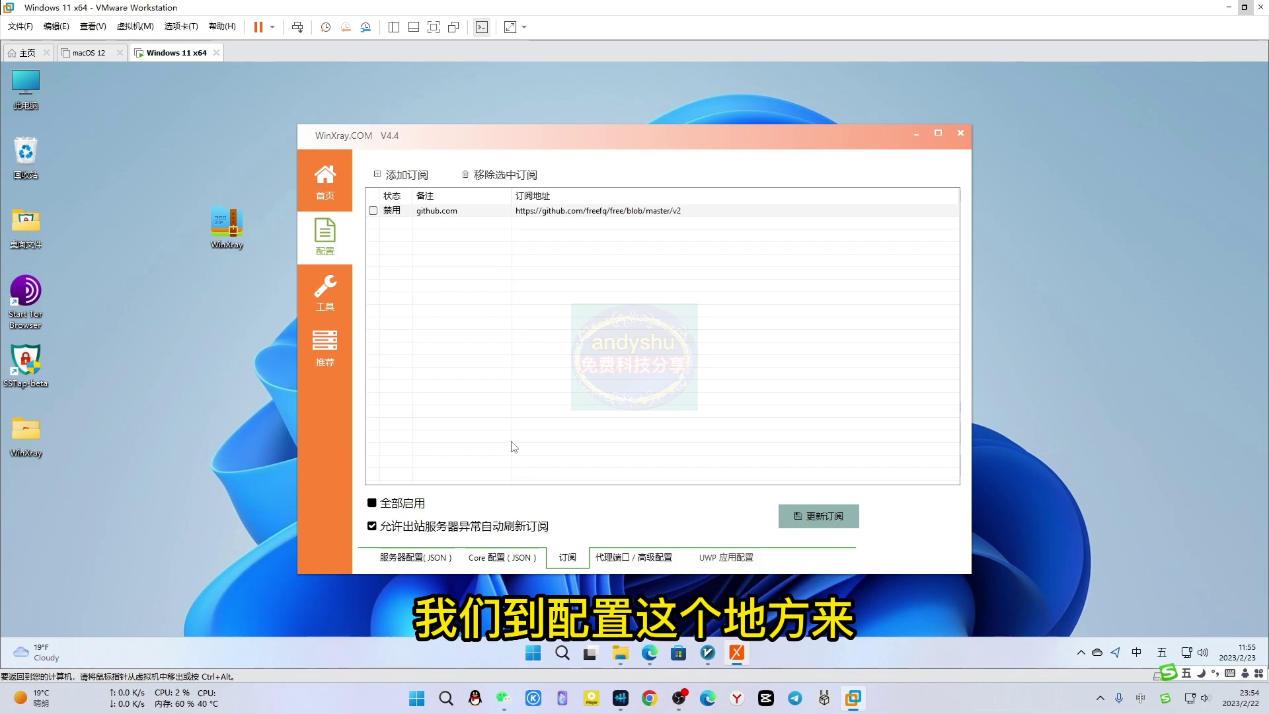
pyautogui.click(403, 175)
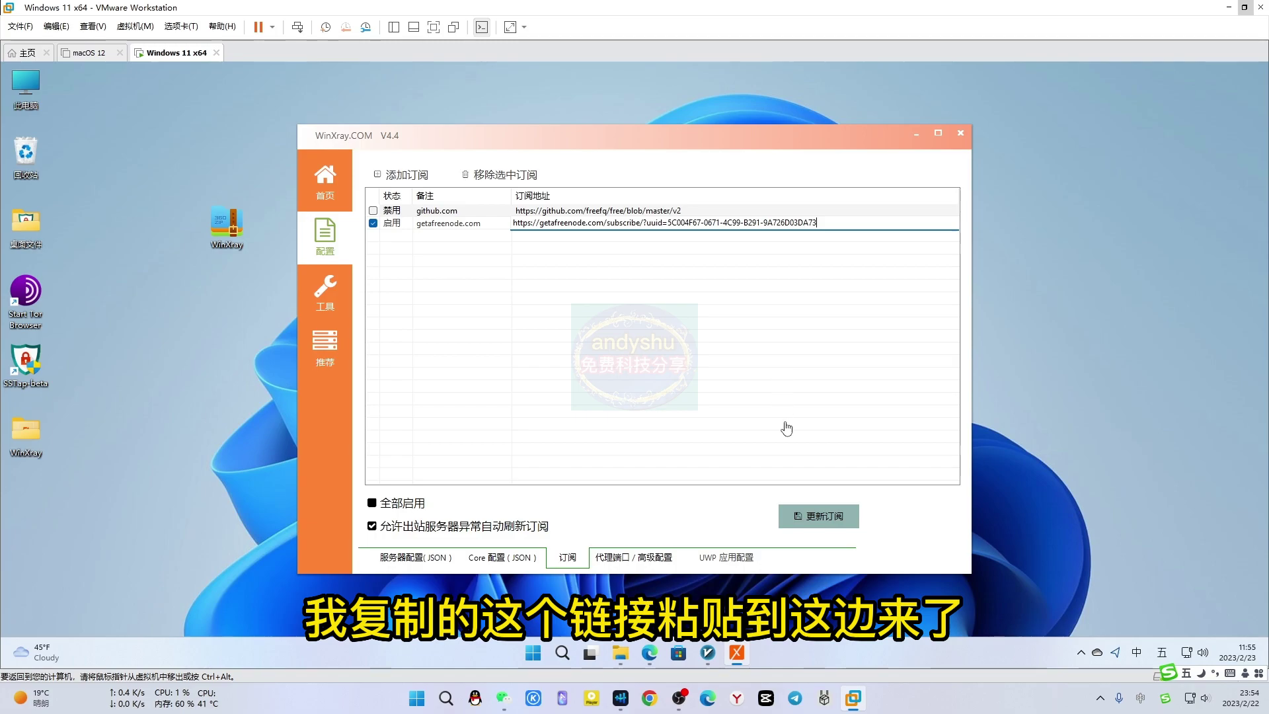
pyautogui.click(820, 519)
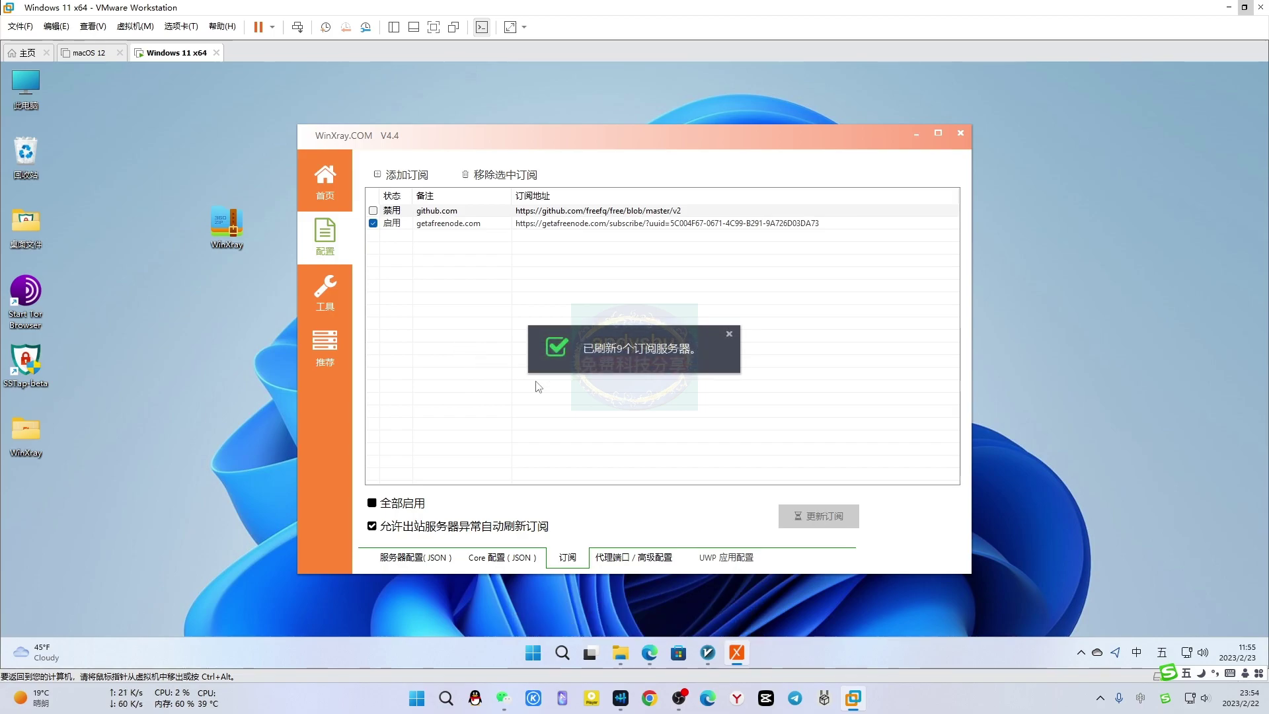
pyautogui.click(325, 180)
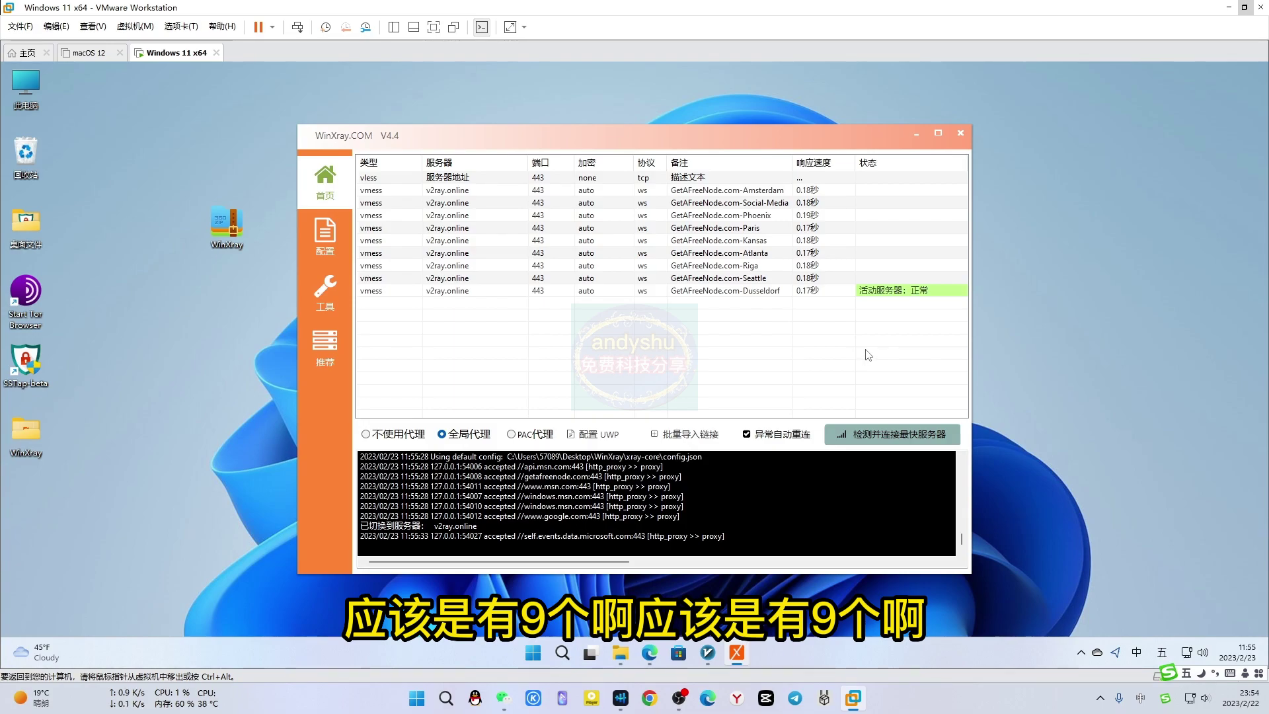
pyautogui.click(883, 437)
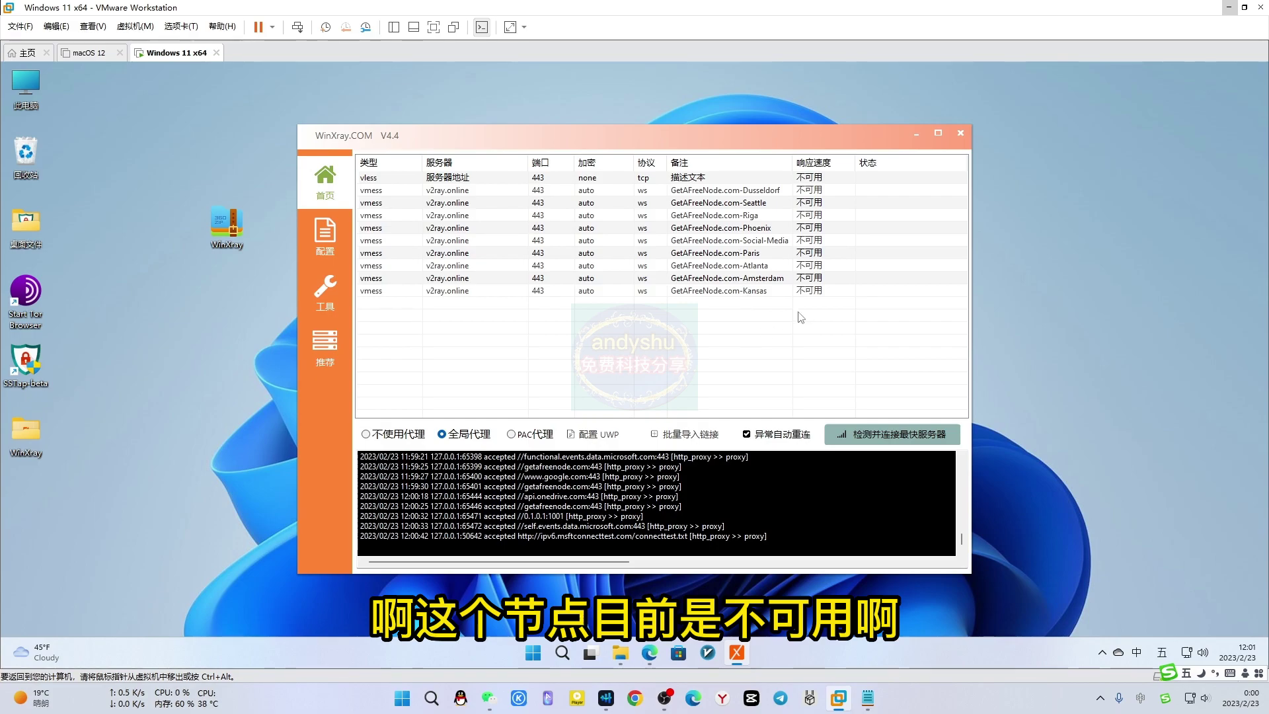
pyautogui.click(324, 237)
pyautogui.click(373, 224)
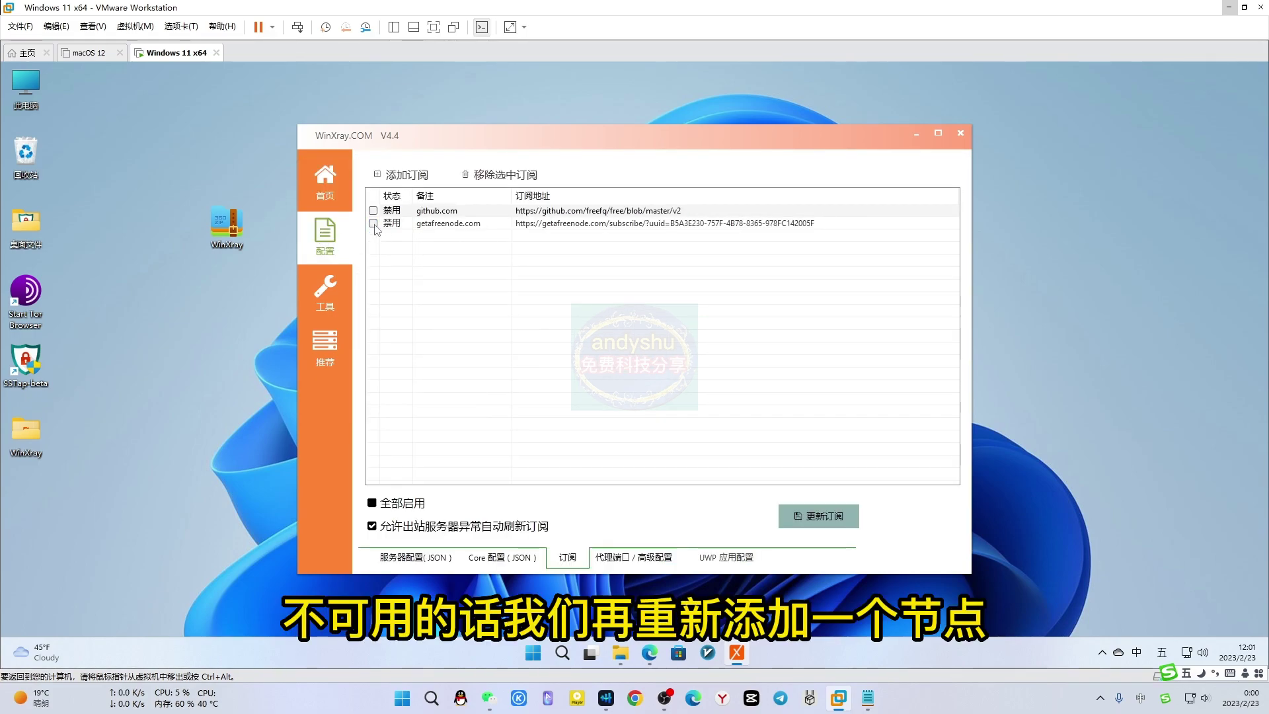
pyautogui.click(420, 176)
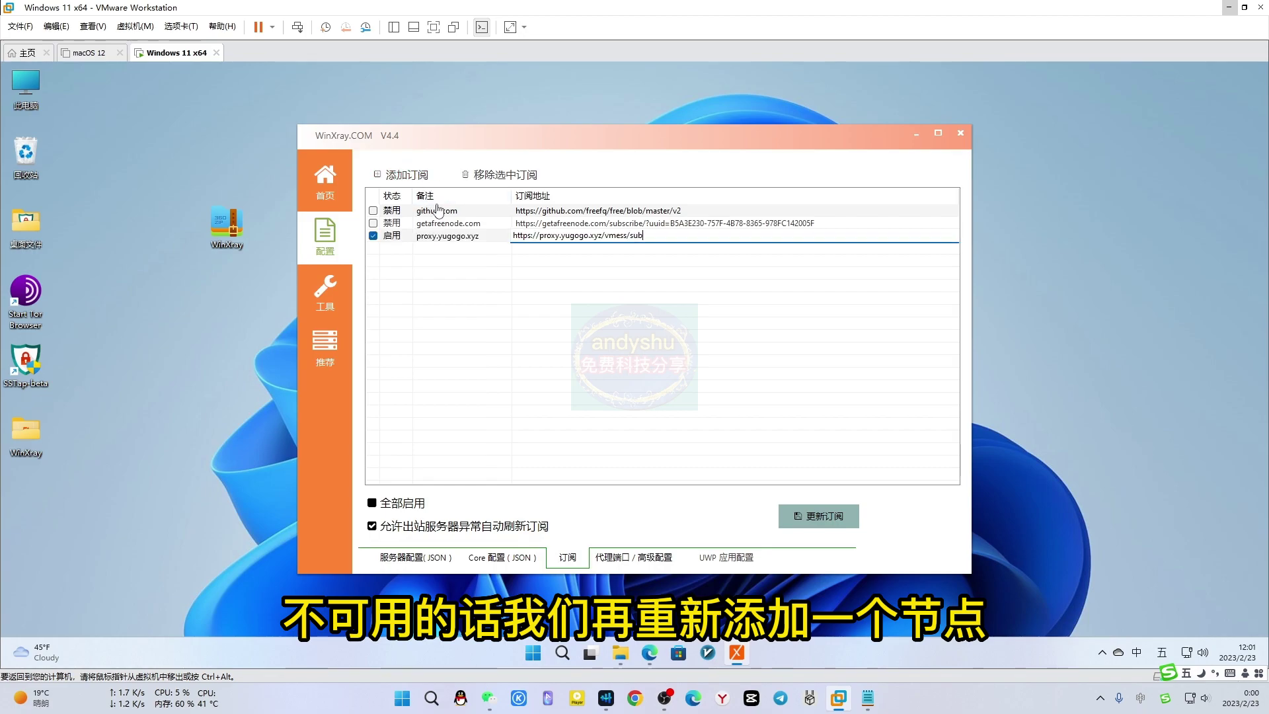
pyautogui.click(812, 522)
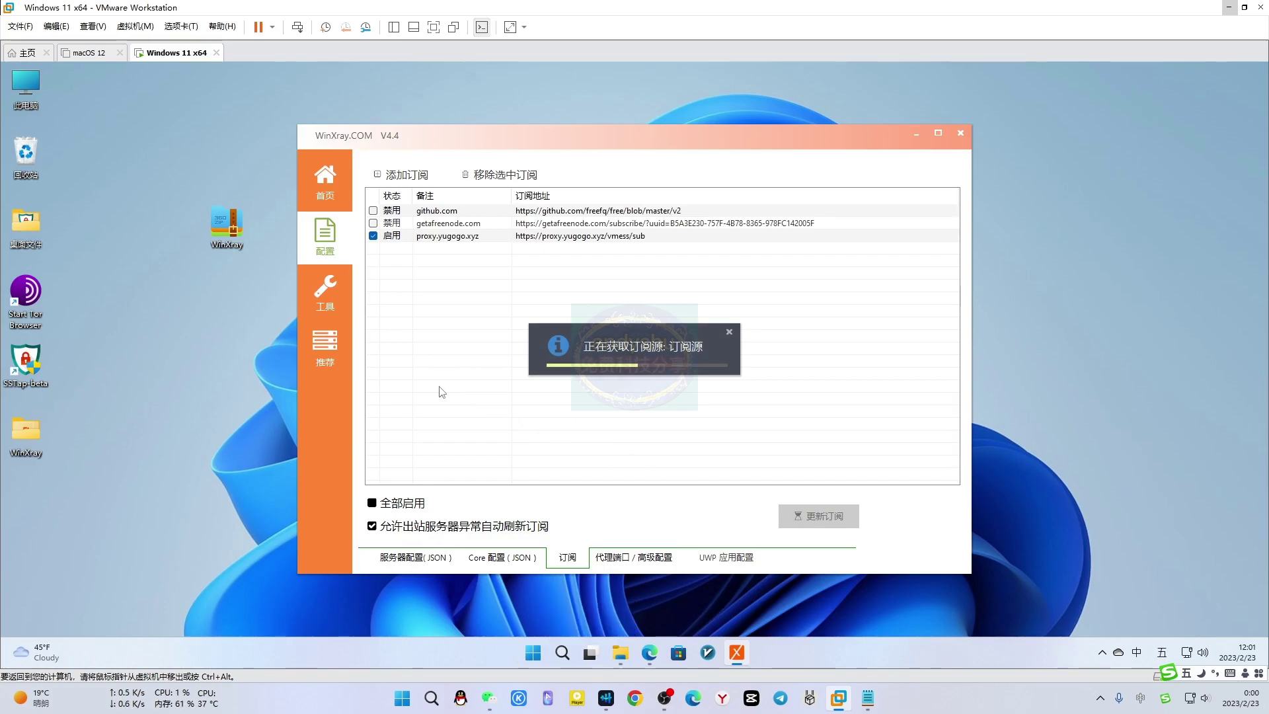
pyautogui.click(325, 199)
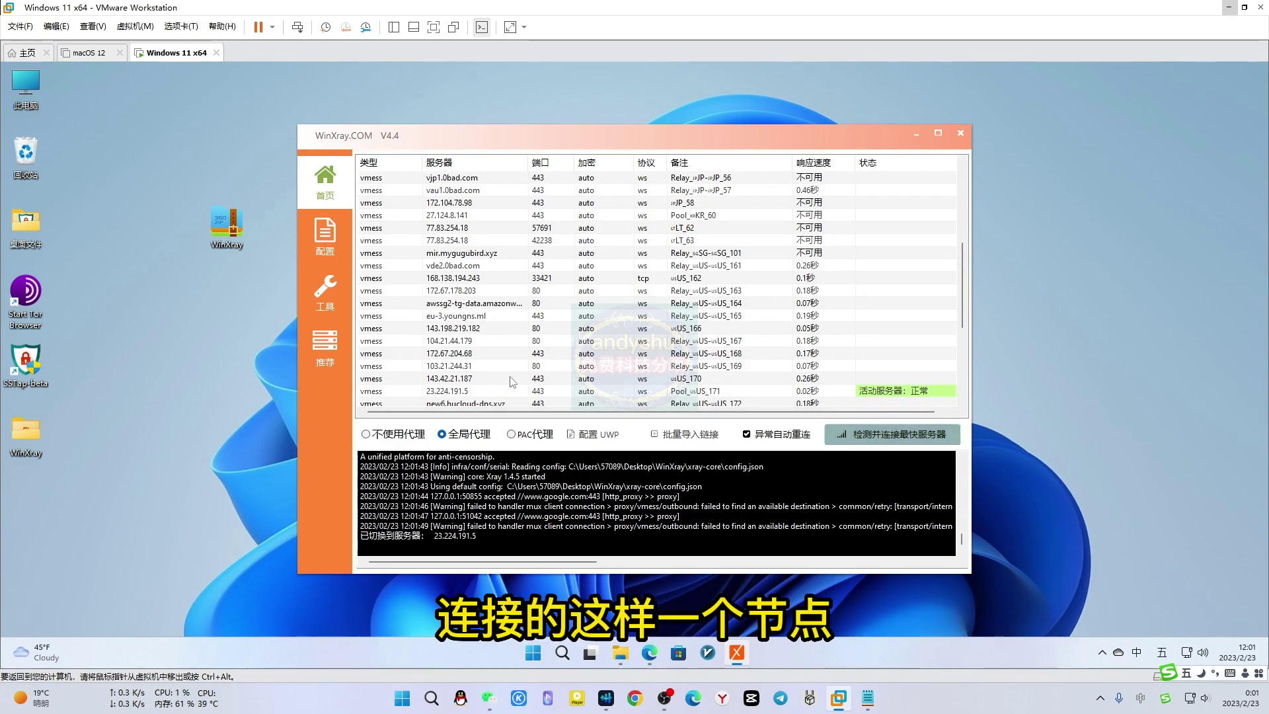
# Switch to Edge, reload the FLYING OVER MEXICO video on YouTube and show its detailed statistics (详细统计信息).
pyautogui.click(649, 652)
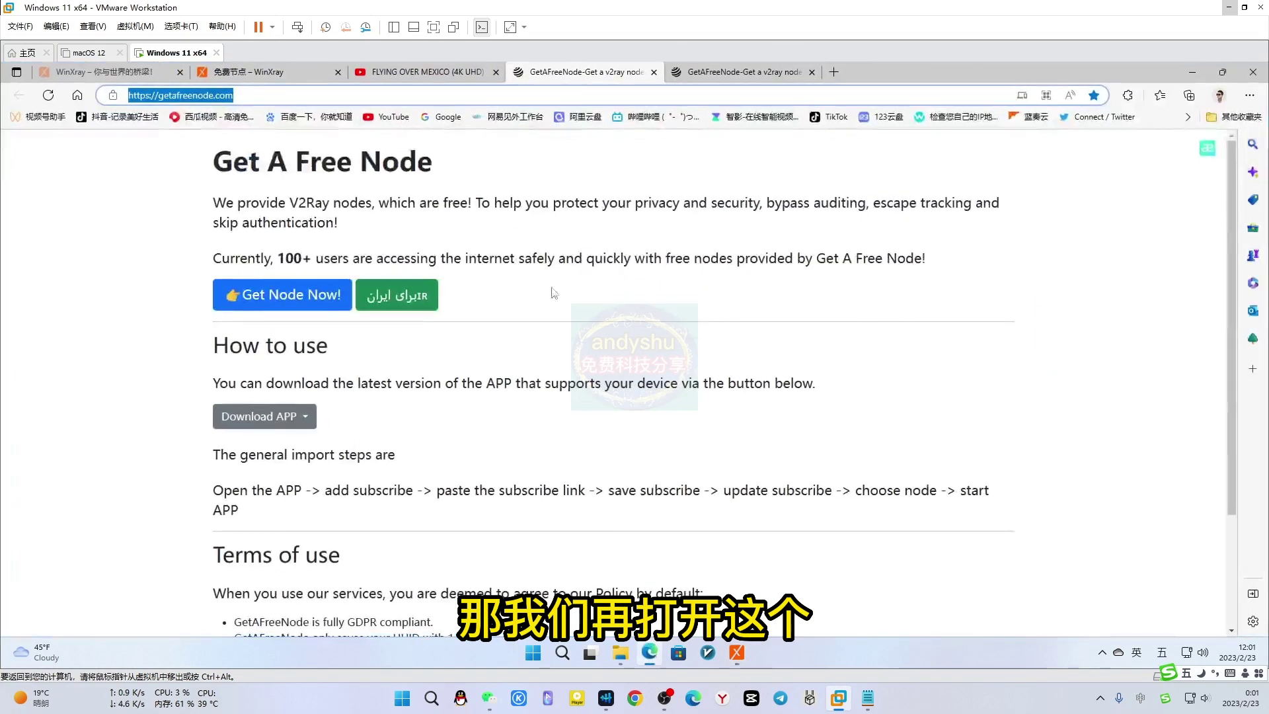
pyautogui.click(421, 72)
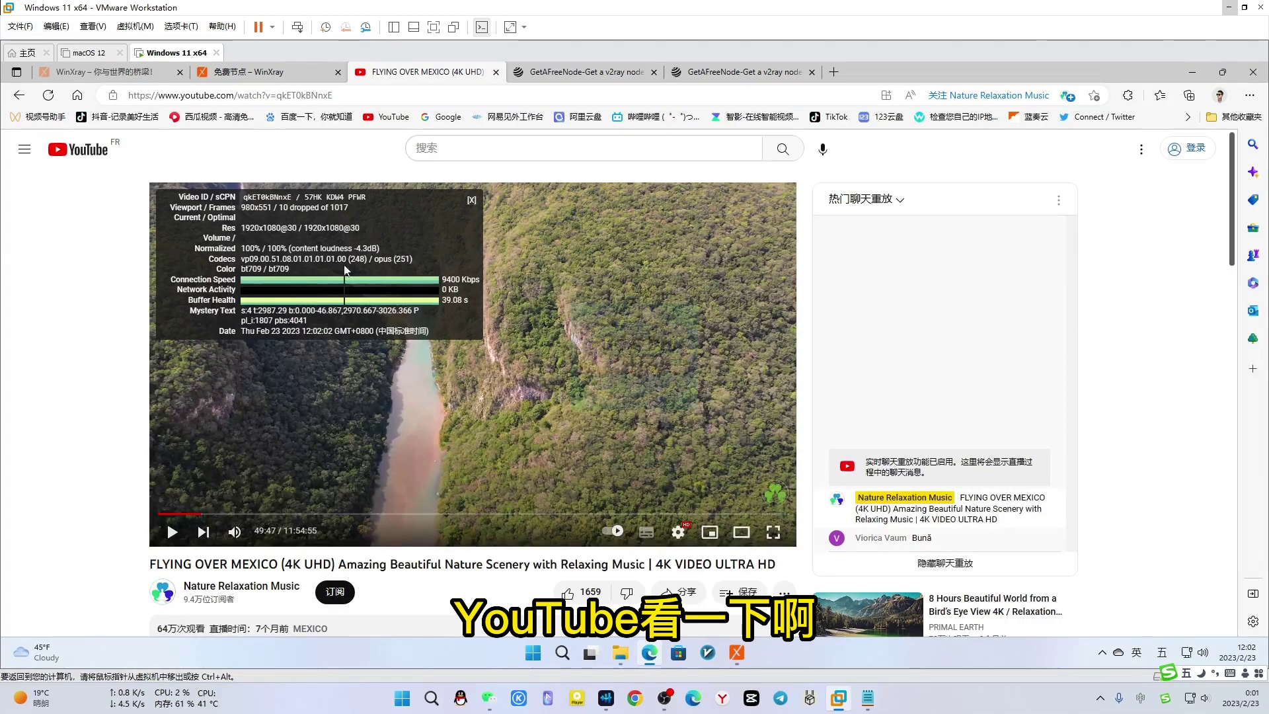
pyautogui.click(49, 95)
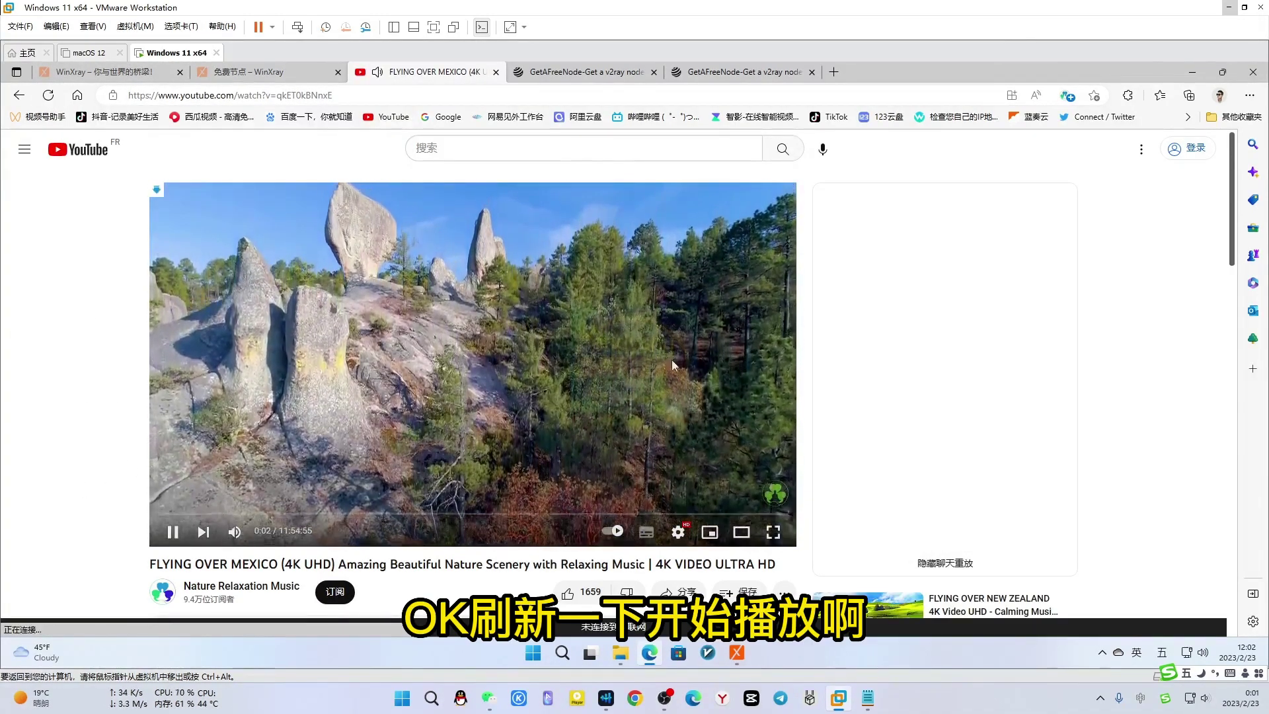
pyautogui.rightClick(666, 285)
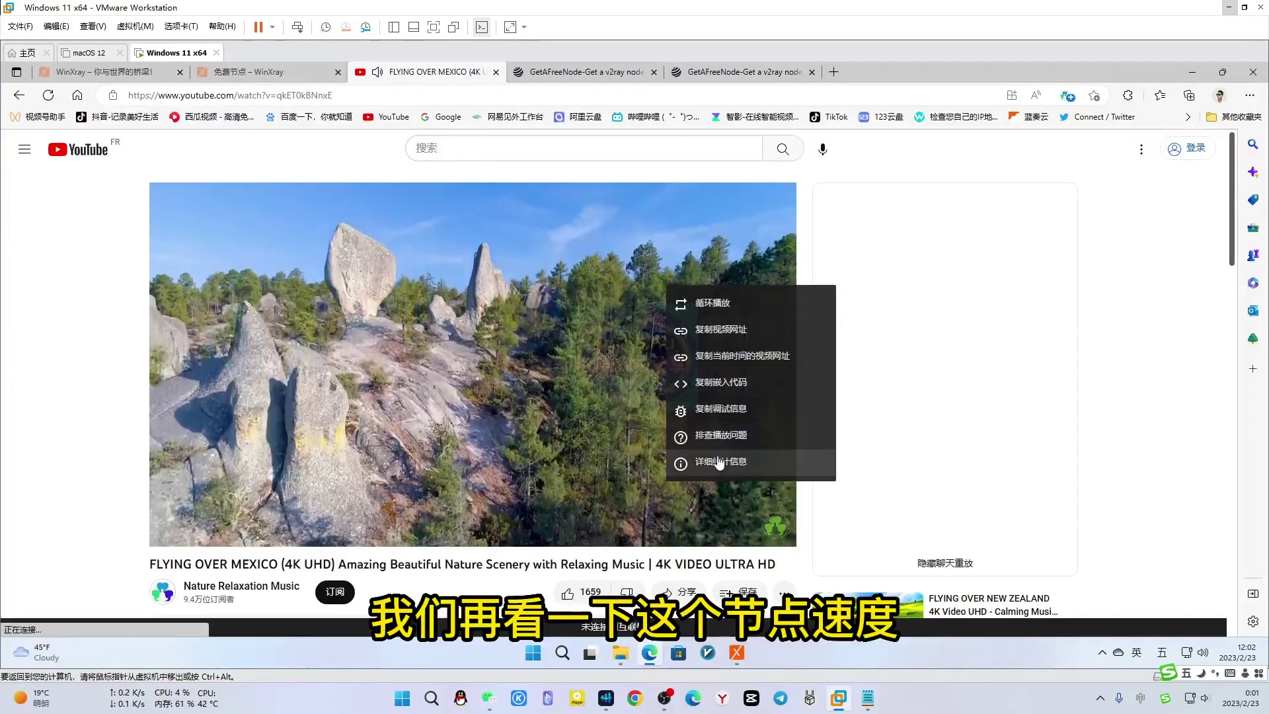
pyautogui.click(710, 462)
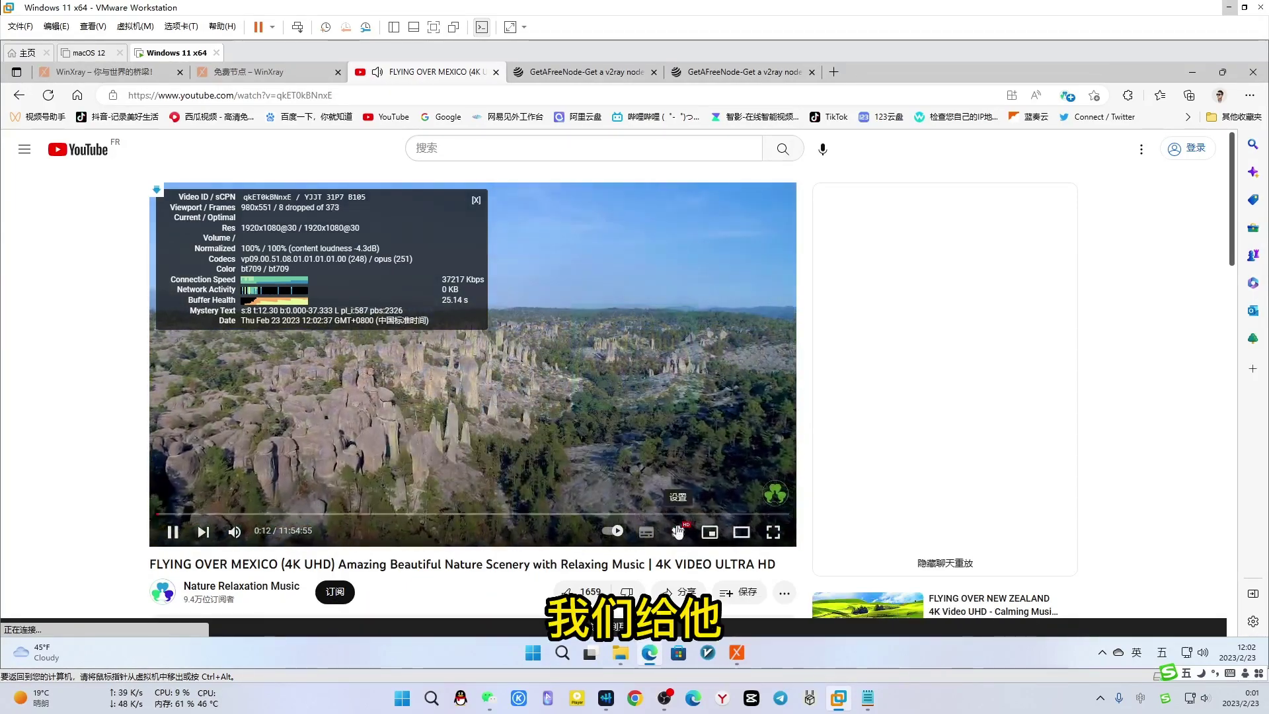
# Set the YouTube video's playback quality to 2160p 4K to test the node's speed.
pyautogui.click(679, 529)
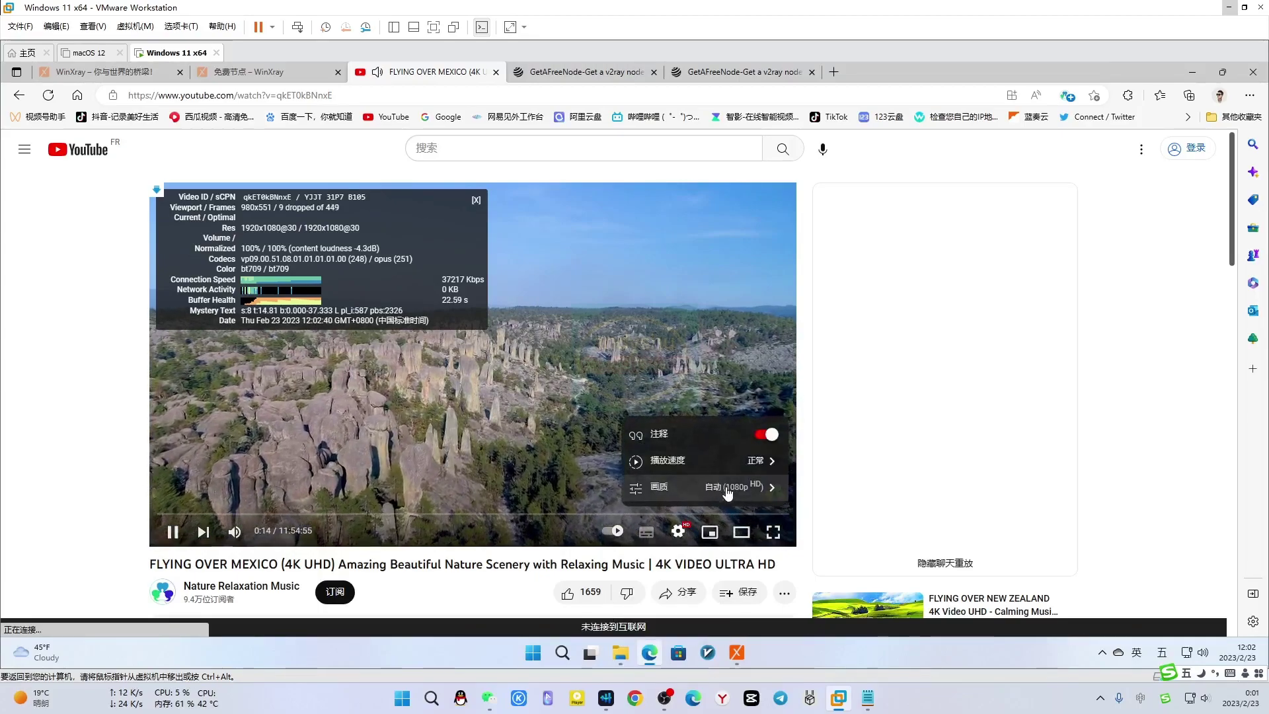
pyautogui.click(717, 487)
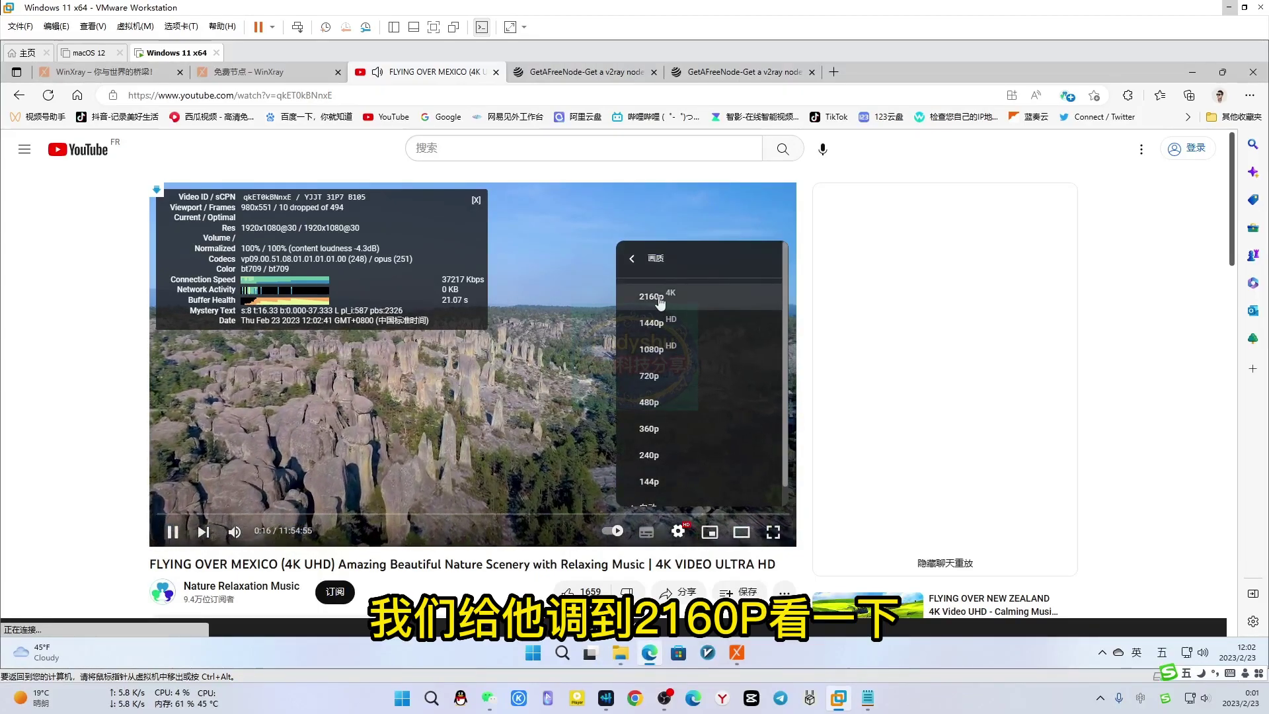
pyautogui.click(654, 297)
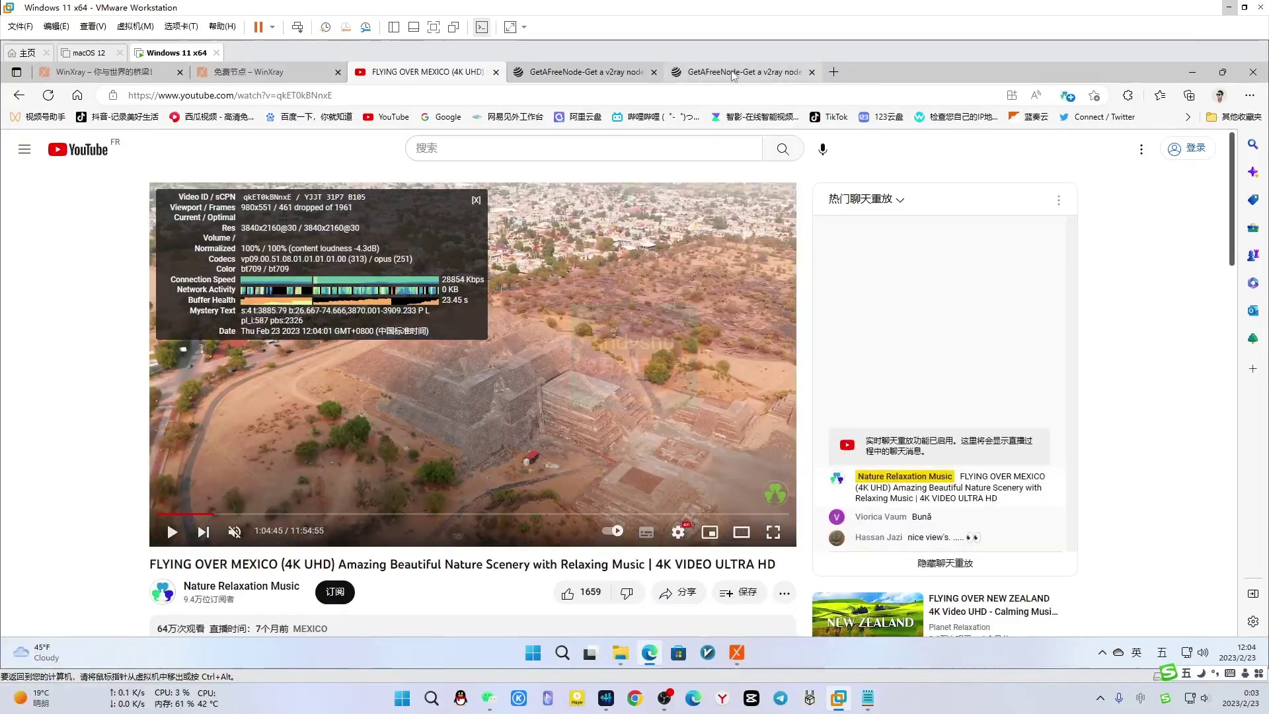
# Check the existing getafreenode.com user page, close it and request another free node with Get Node Now!
pyautogui.click(732, 73)
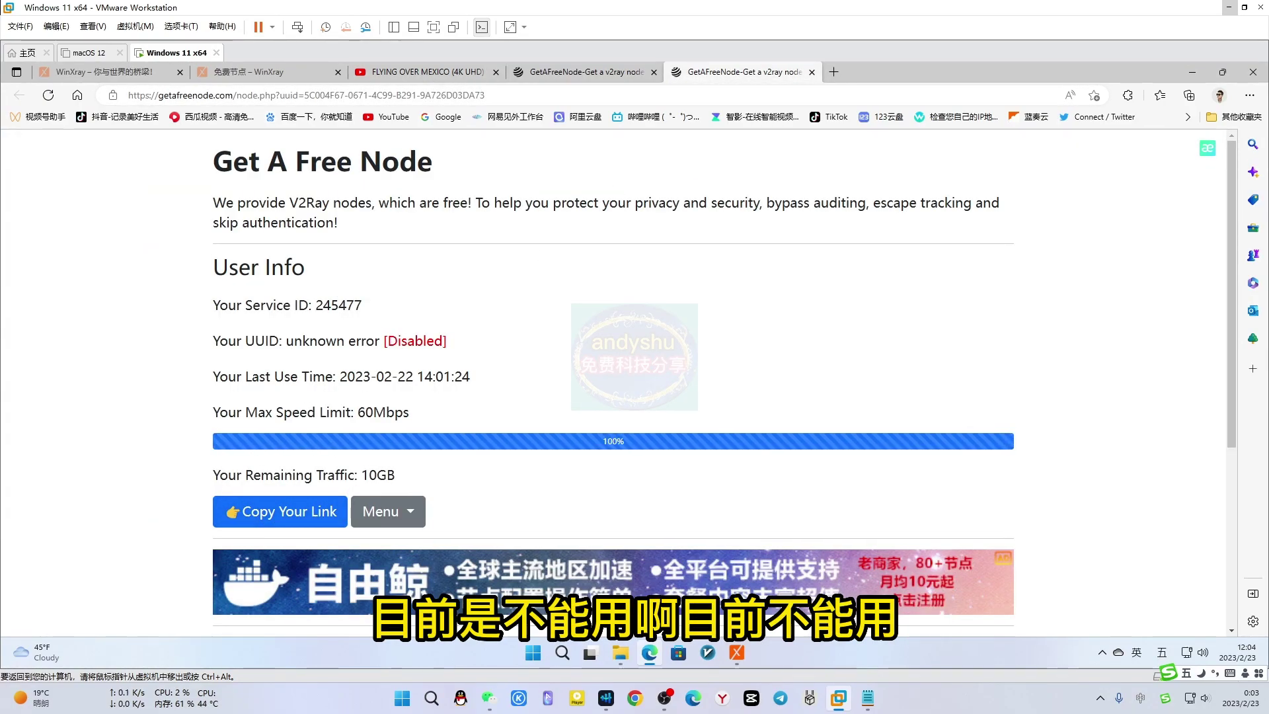
pyautogui.click(812, 72)
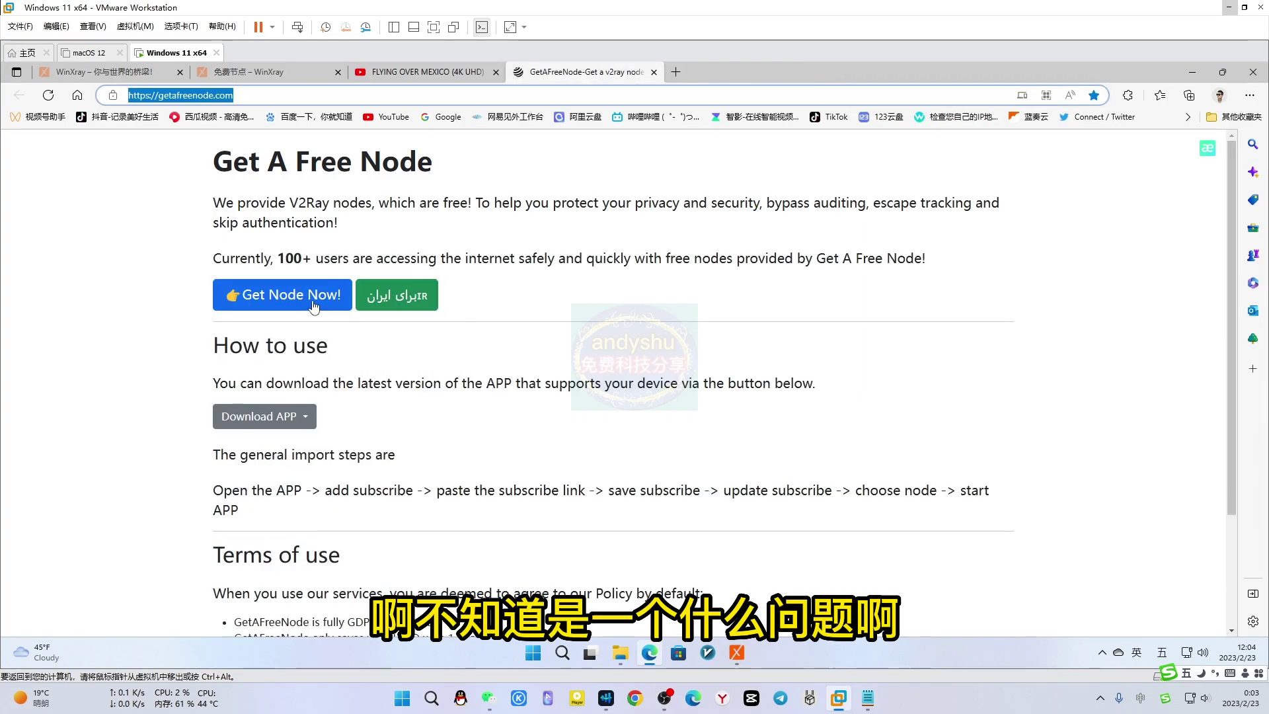
pyautogui.click(314, 296)
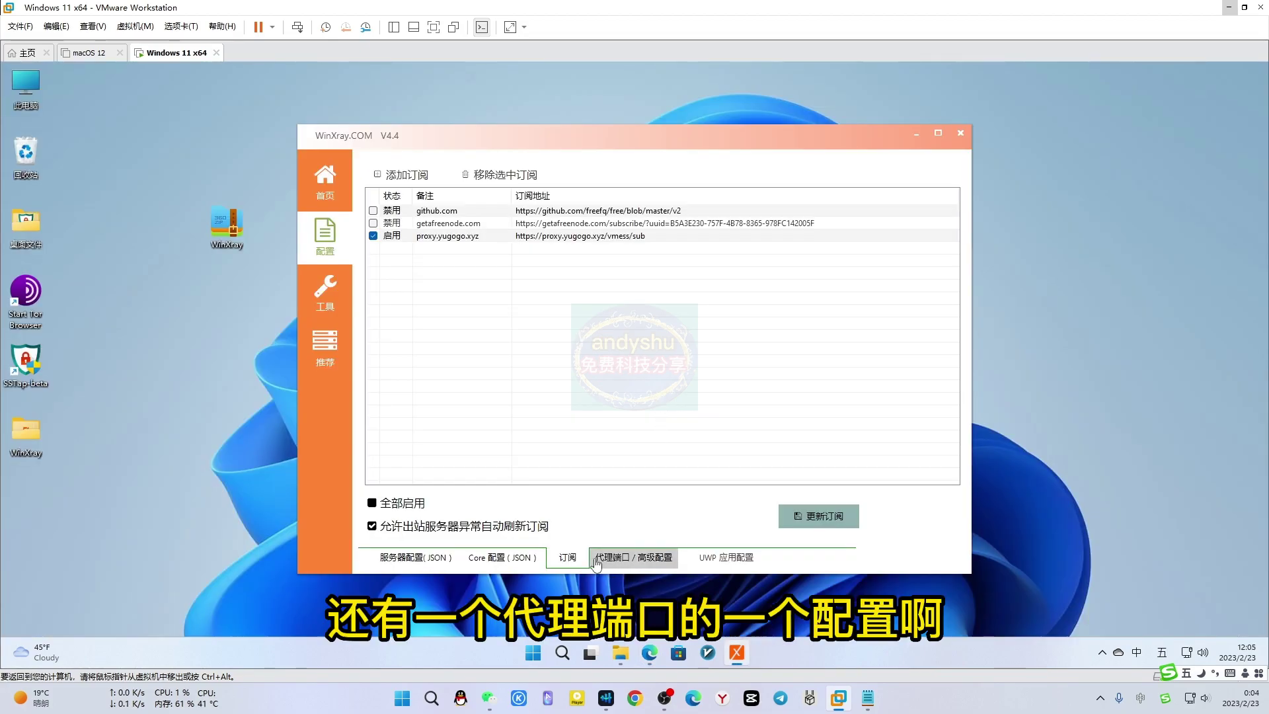
# In the advanced proxy configuration, set the server fault check interval to 10 seconds and the simultaneous speed-test limit to 153 servers.
pyautogui.click(629, 559)
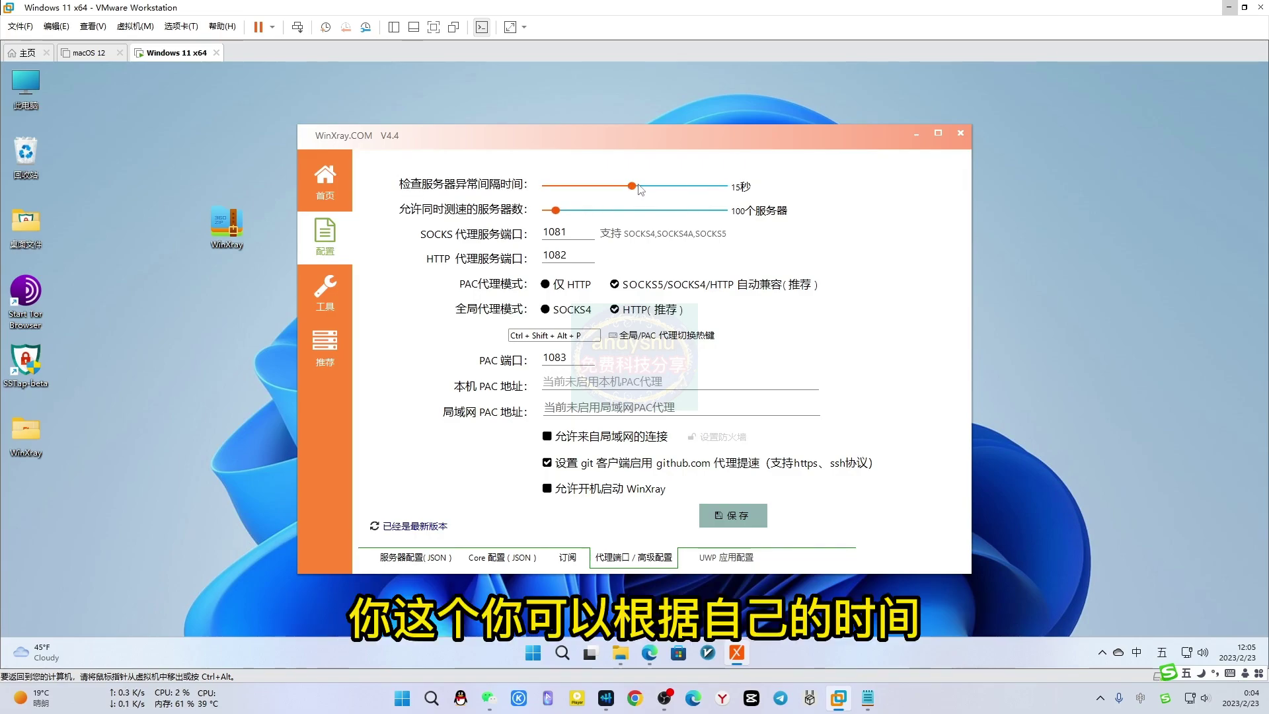
pyautogui.moveTo(632, 188); pyautogui.dragTo(604, 192)
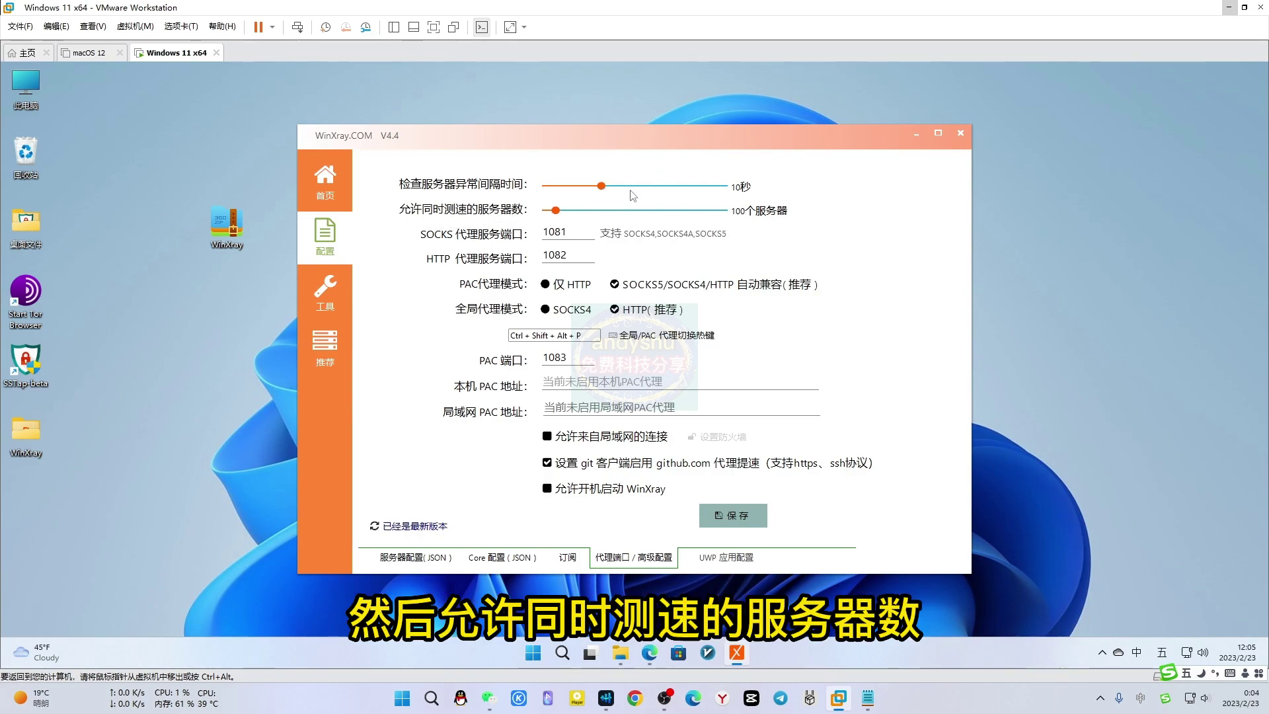
pyautogui.moveTo(557, 212)
pyautogui.mouseDown()
pyautogui.moveTo(643, 217)
pyautogui.moveTo(559, 216)
pyautogui.moveTo(567, 211)
pyautogui.mouseUp()
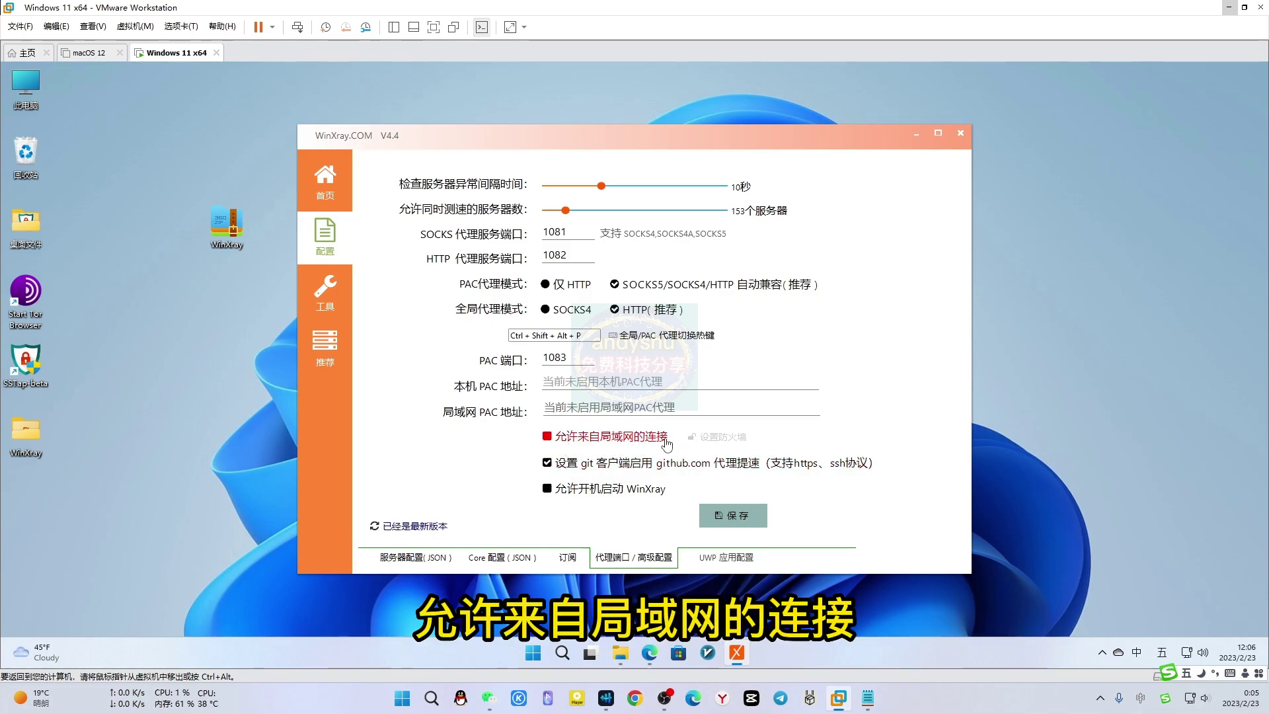
pyautogui.click(547, 438)
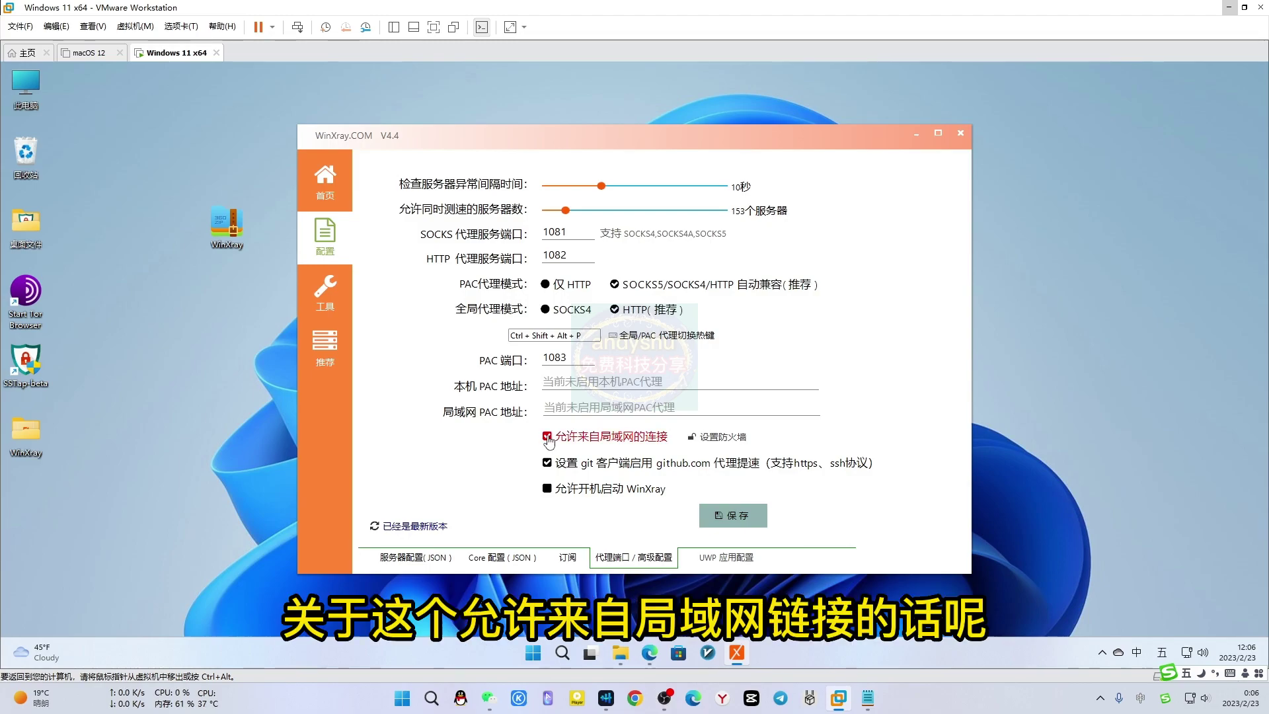
pyautogui.click(546, 437)
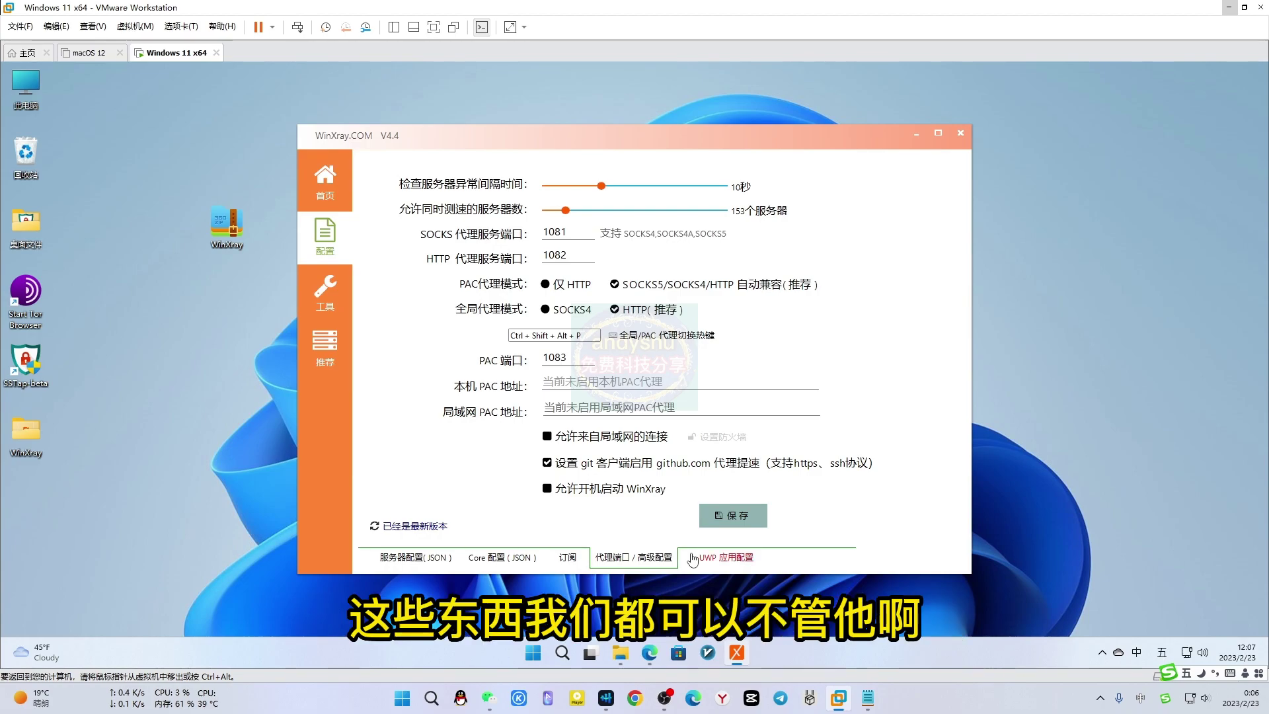
# Review the server JSON configuration, the node list and the subscription list, ending on the home page (首页).
pyautogui.click(508, 560)
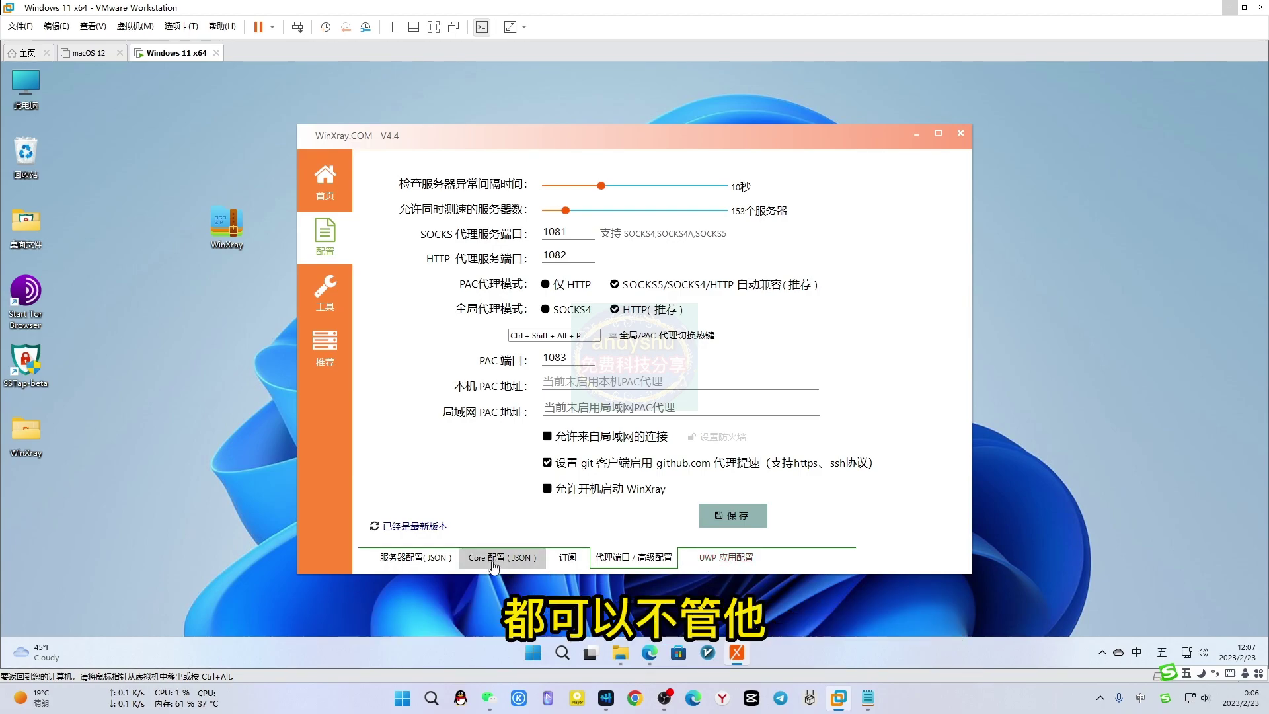
pyautogui.click(409, 563)
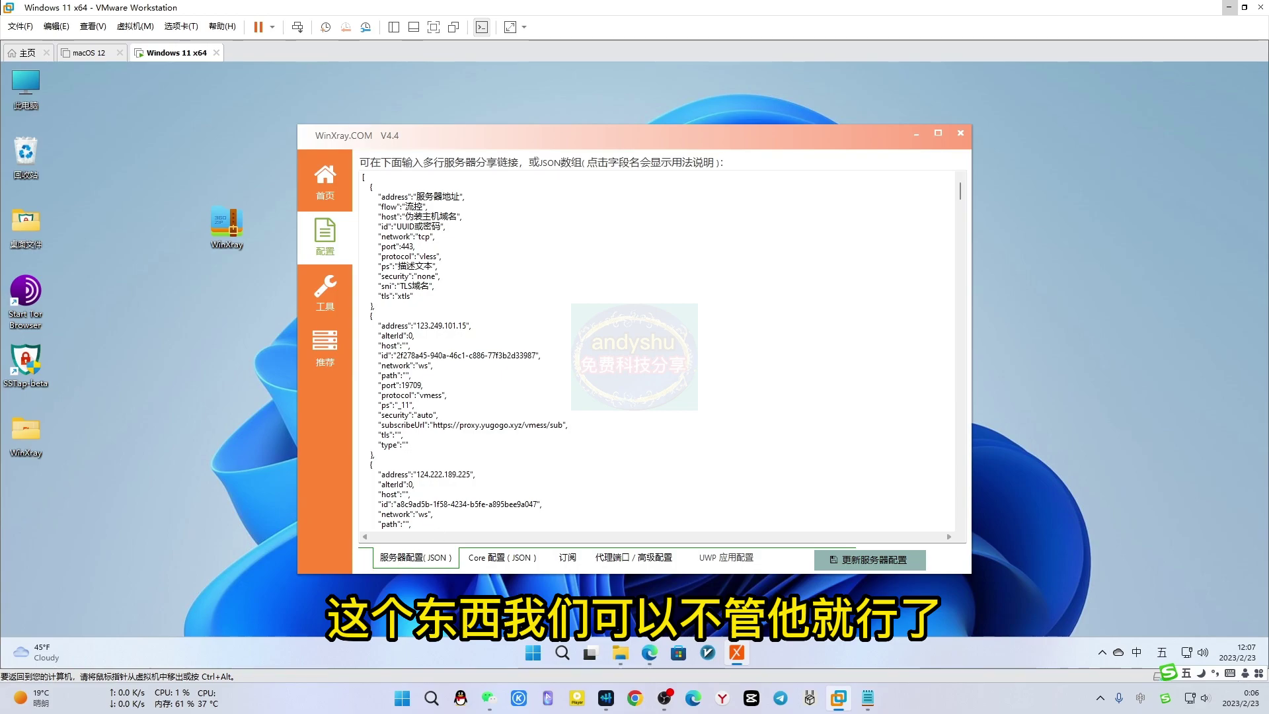
pyautogui.click(325, 187)
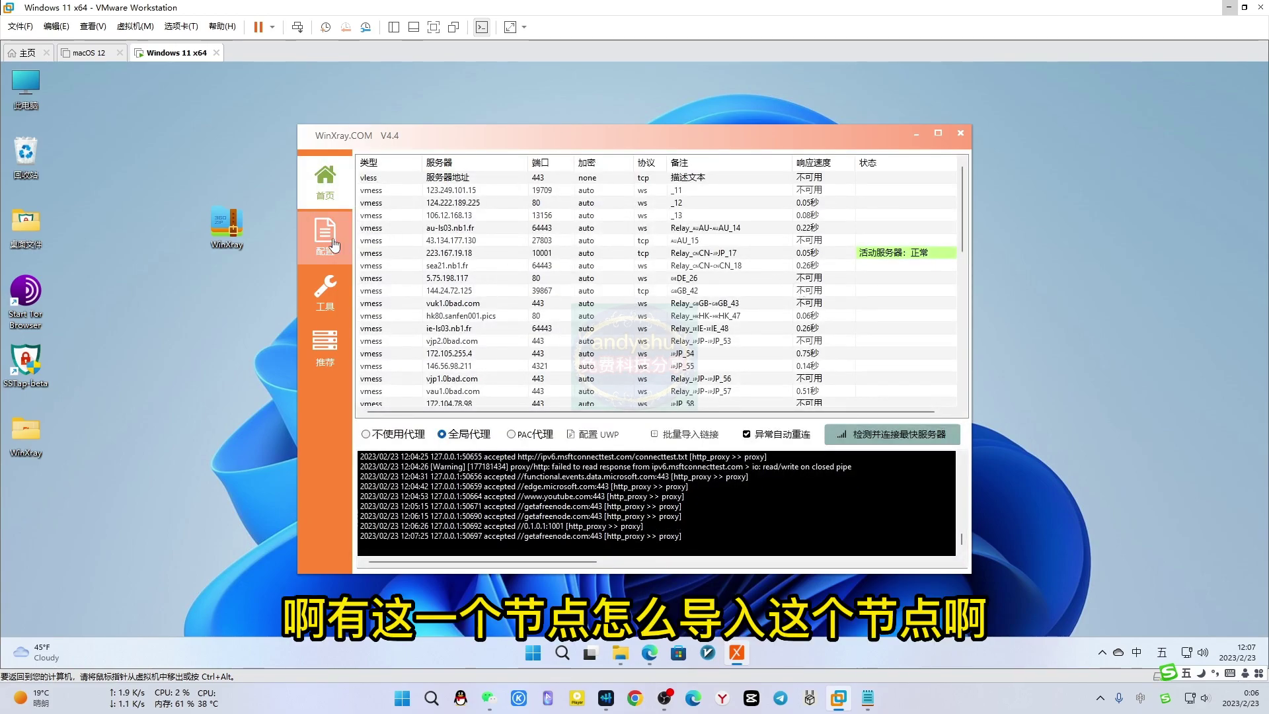
pyautogui.click(322, 239)
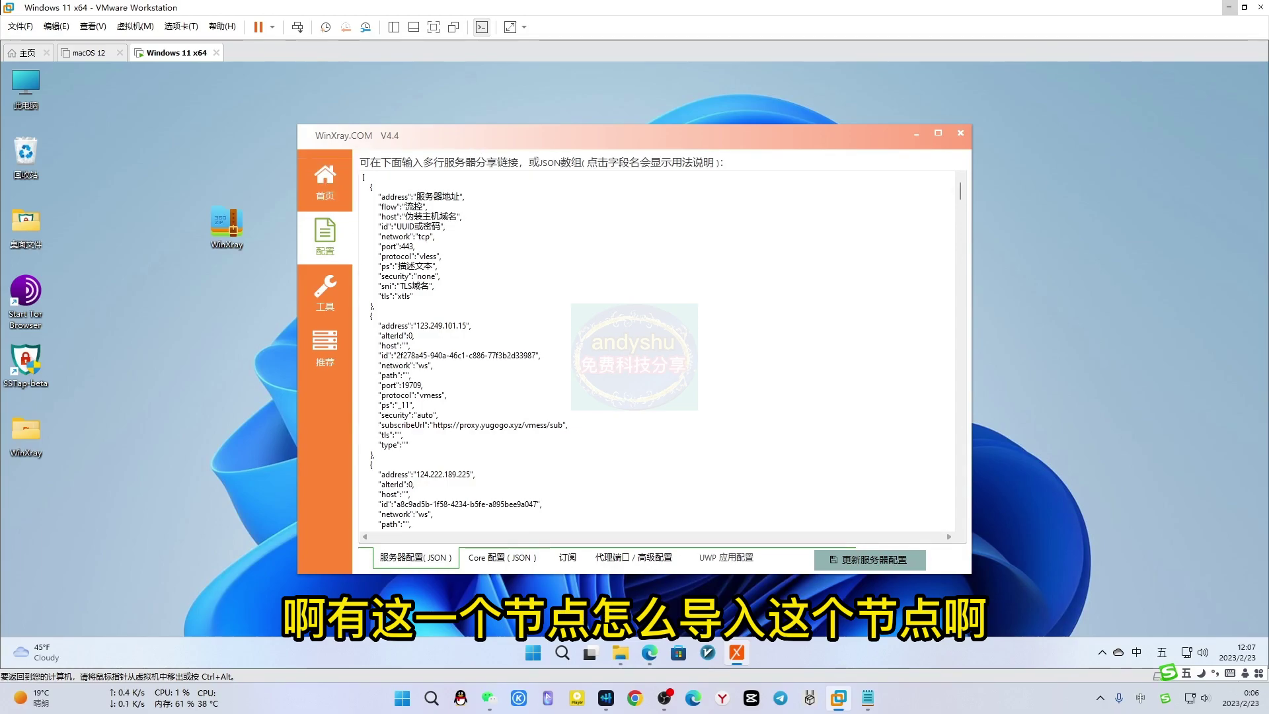
pyautogui.click(569, 558)
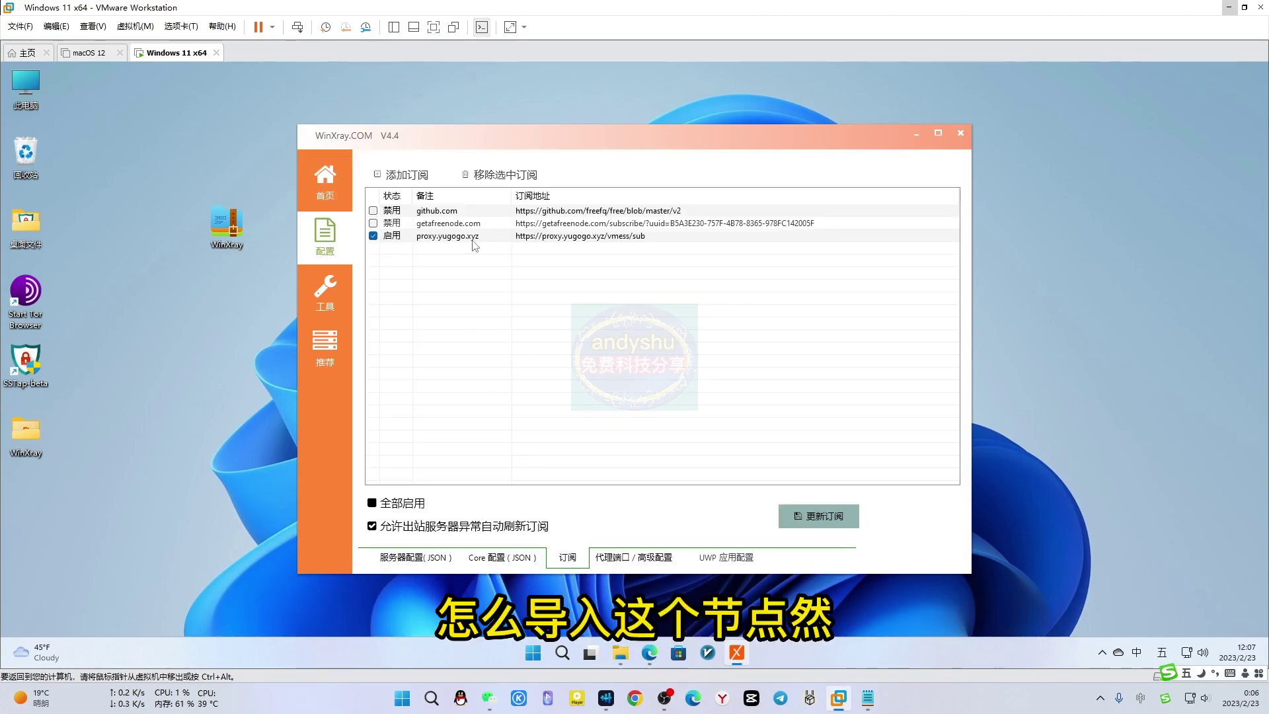
pyautogui.click(345, 191)
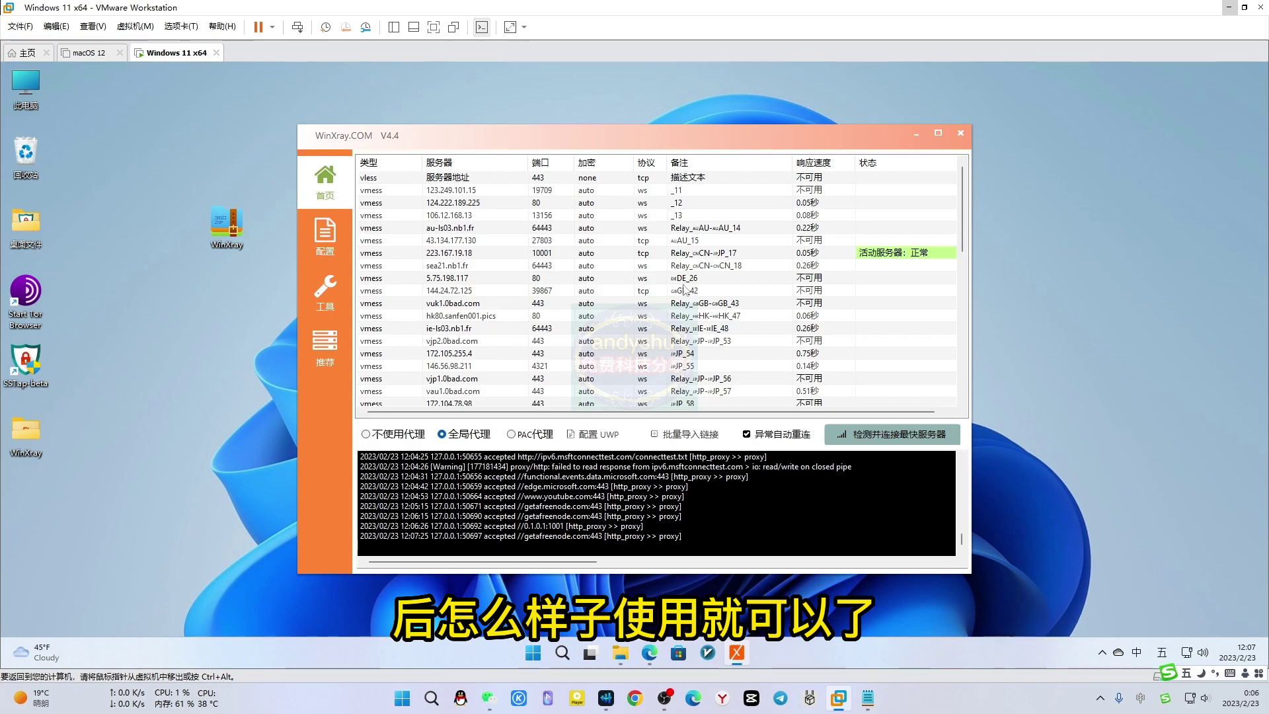